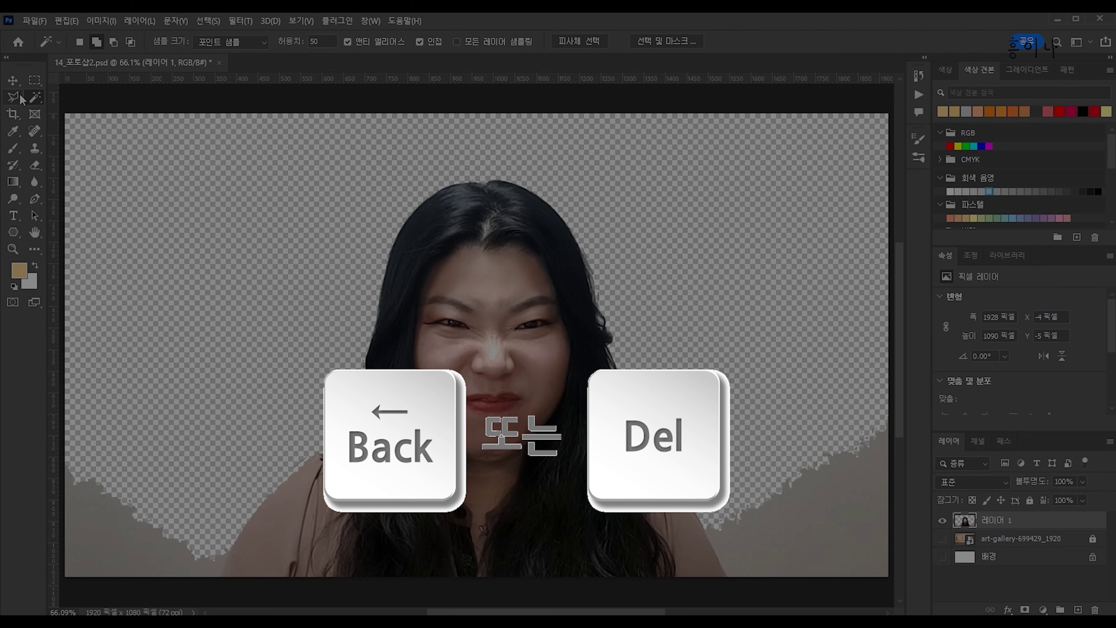
Step: Select the leftover wall beside the shoulder on the right of the portrait with the Polygonal Lasso and delete it
click(15, 99)
click(643, 583)
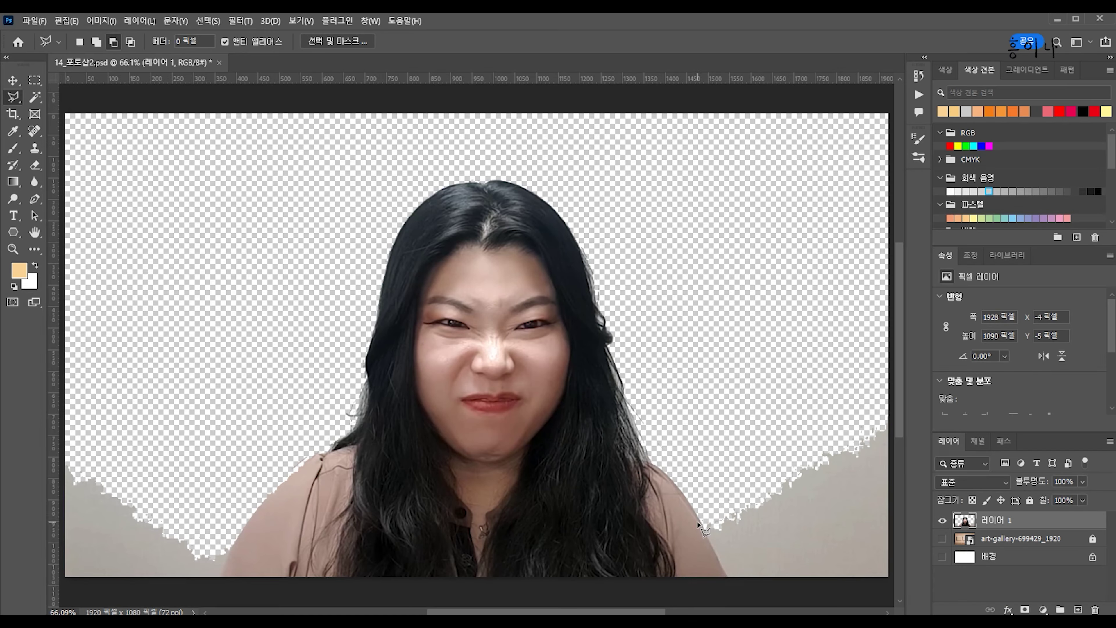
click(705, 398)
click(822, 379)
click(824, 582)
click(643, 583)
key(Delete)
Step: Outline the leftover wall beside the shoulder on the left of the portrait with the Polygonal Lasso and delete it
scroll(369, 479, left, 2)
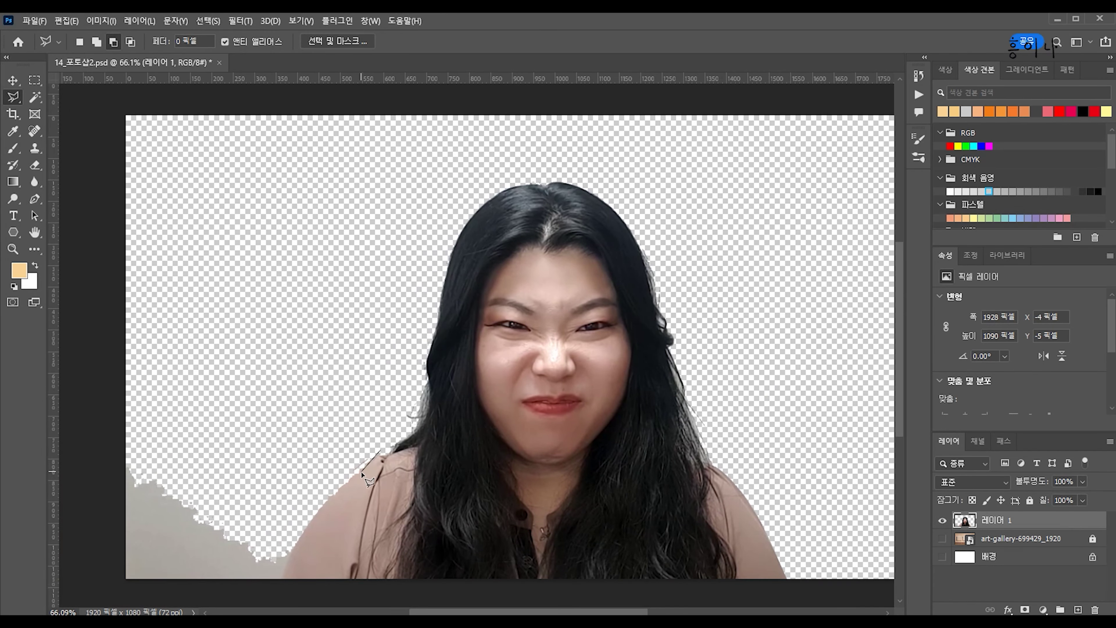
click(322, 520)
click(282, 580)
click(124, 583)
click(114, 560)
click(111, 437)
click(125, 385)
click(341, 388)
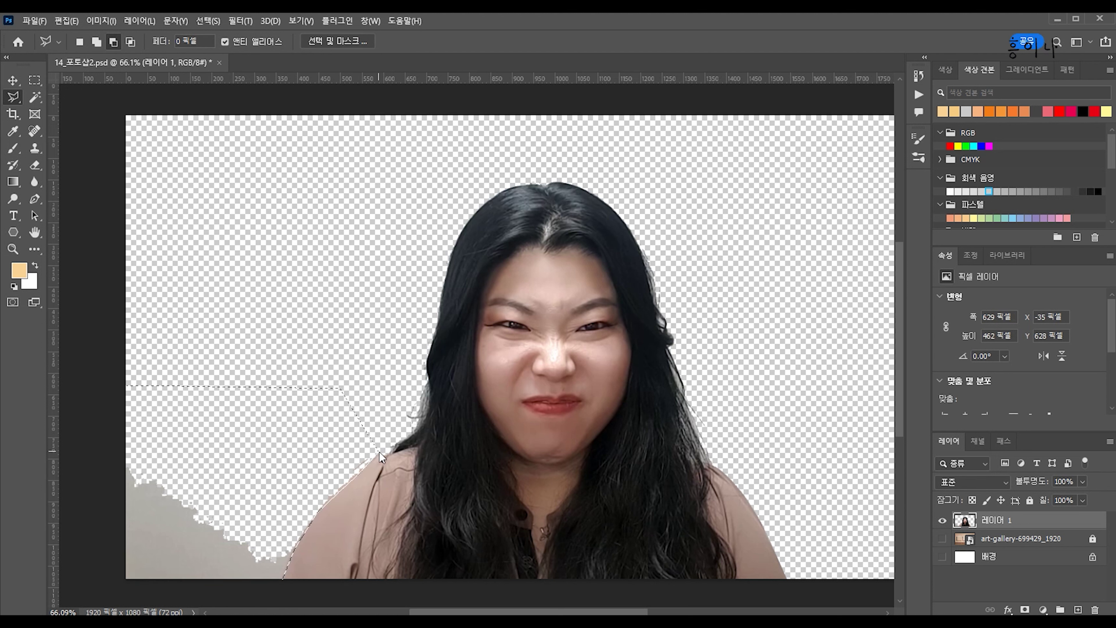
double_click(380, 453)
key(Delete)
Step: Switch to the freehand Lasso, delete the background remnants around the top of the hair, and clear the selection
right_click(13, 97)
click(57, 96)
scroll(424, 379, up, 3)
mouse_move(465, 125)
mouse_down()
mouse_move(430, 402)
mouse_move(357, 508)
mouse_move(411, 142)
mouse_move(435, 117)
mouse_up()
key(Delete)
key(ctrl+d)
key(ctrl+0)
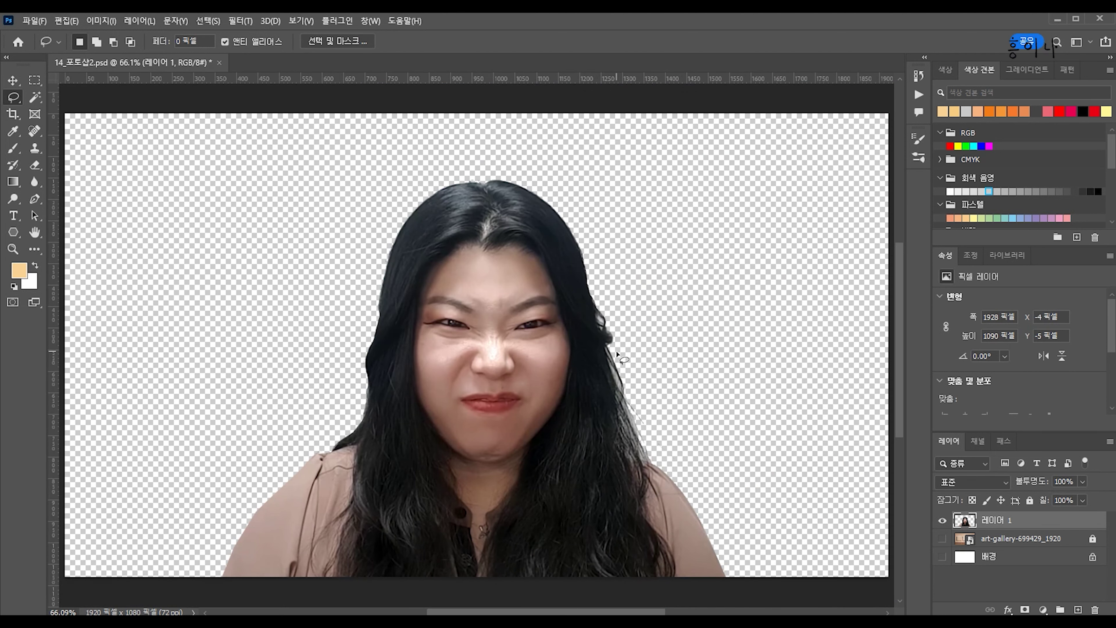
Step: Lasso and delete the background remnants along the hair on the portrait's right side, and clear the selection
scroll(663, 463, up, 2)
mouse_move(574, 251)
mouse_down()
mouse_move(622, 441)
mouse_move(628, 267)
mouse_move(610, 260)
mouse_up()
key(Delete)
key(ctrl+d)
key(ctrl+0)
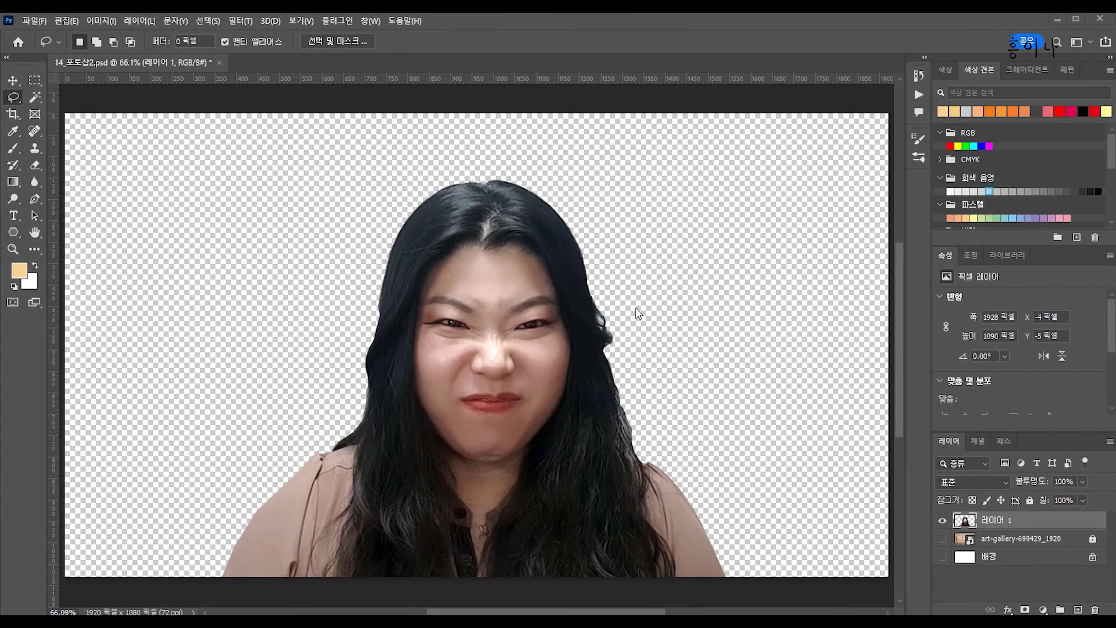
Step: Show the art-gallery-699429_1920 layer and save the composite for web as a high-quality JPEG named 14_포토샵2
click(944, 543)
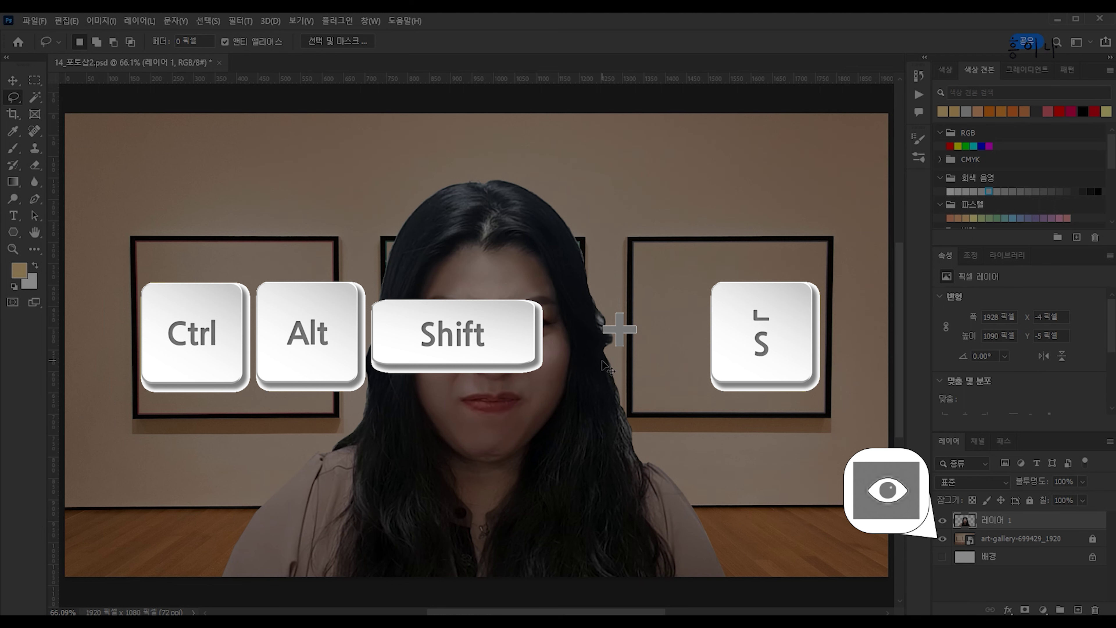
key(ctrl+alt+shift+s)
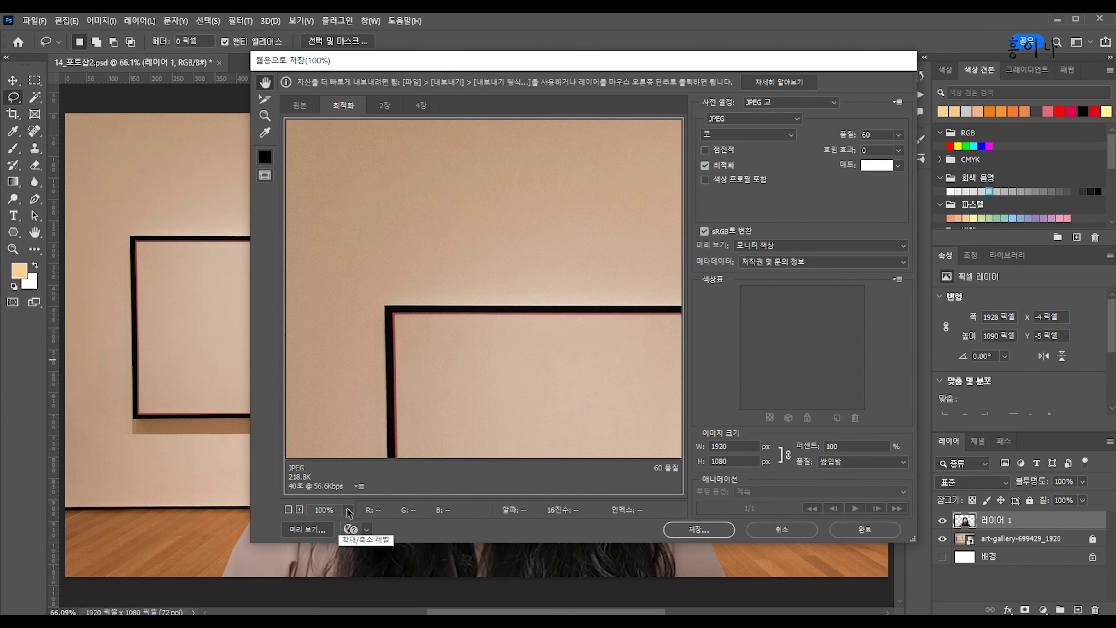
click(346, 510)
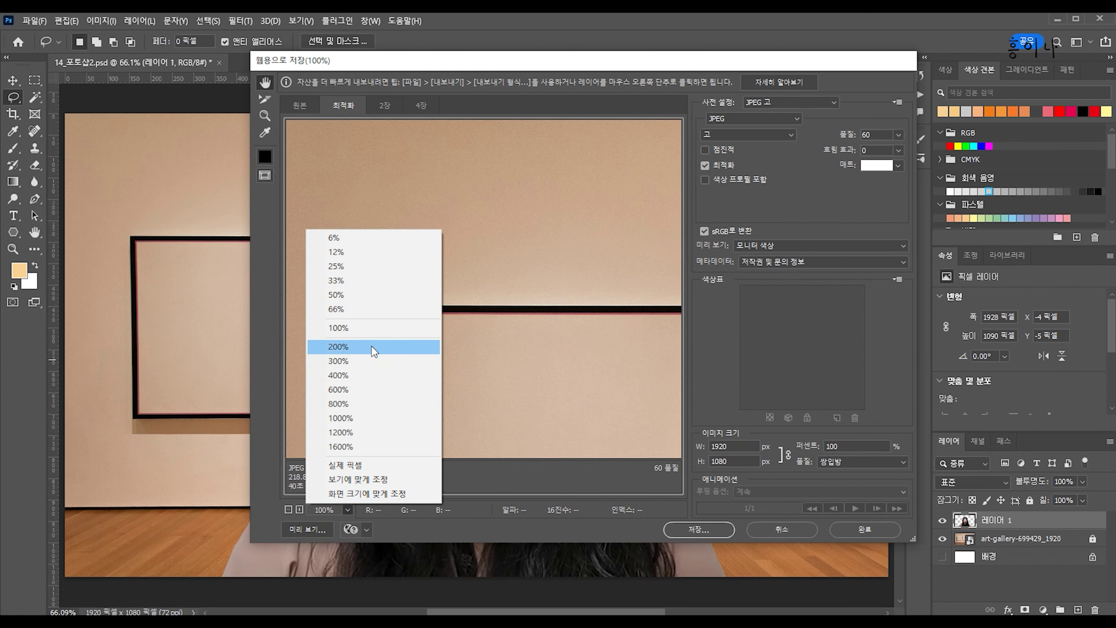
click(378, 280)
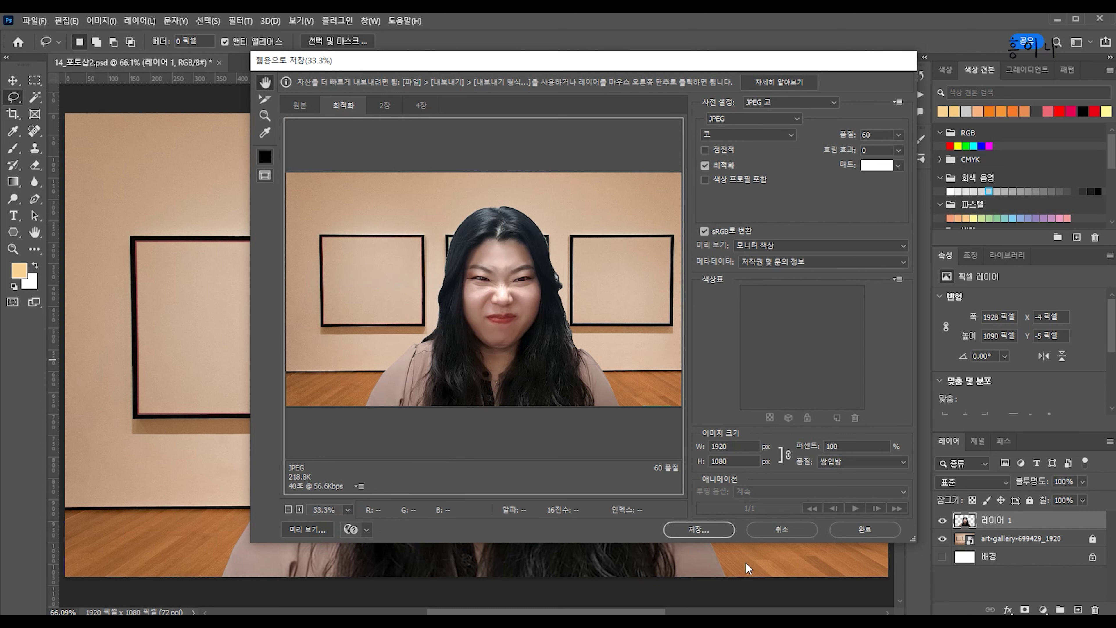
click(698, 529)
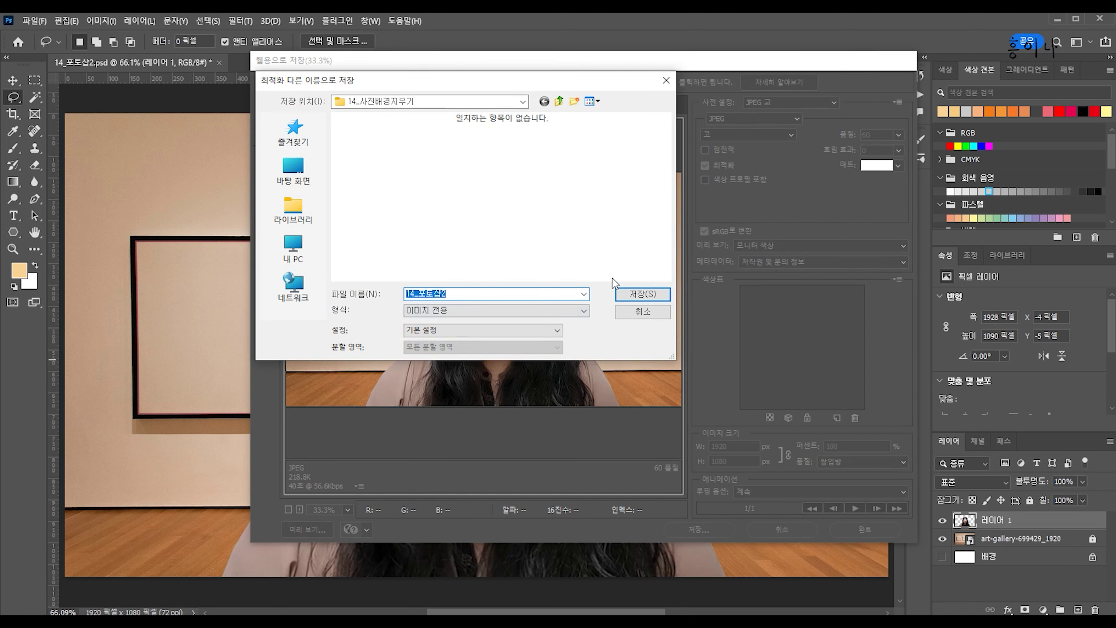
click(624, 293)
click(624, 274)
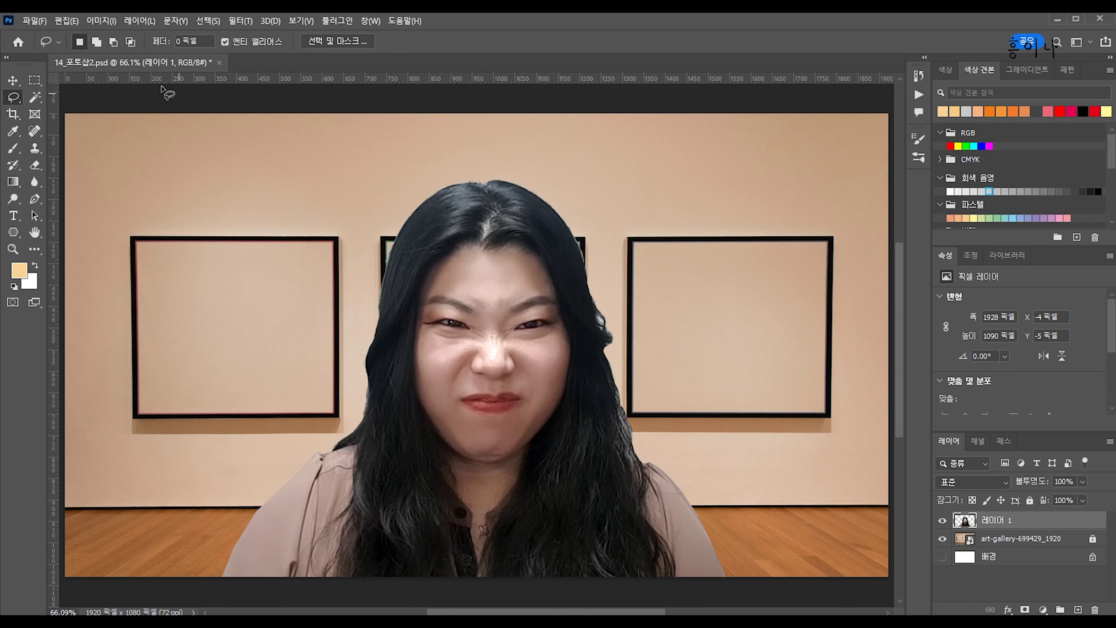
click(34, 20)
mouse_move(114, 228)
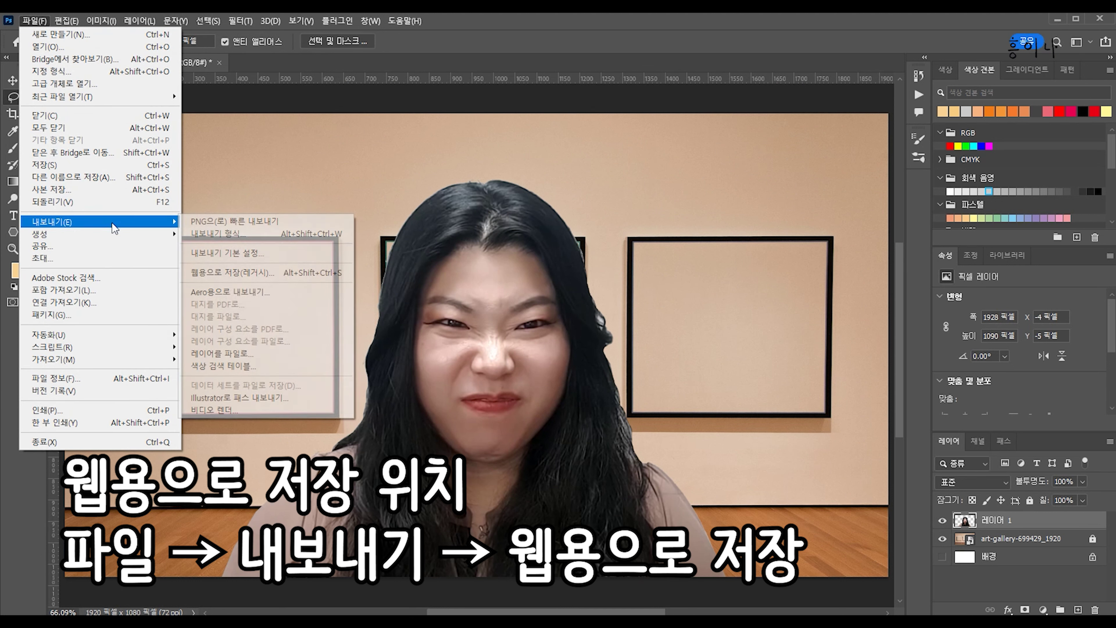
click(284, 273)
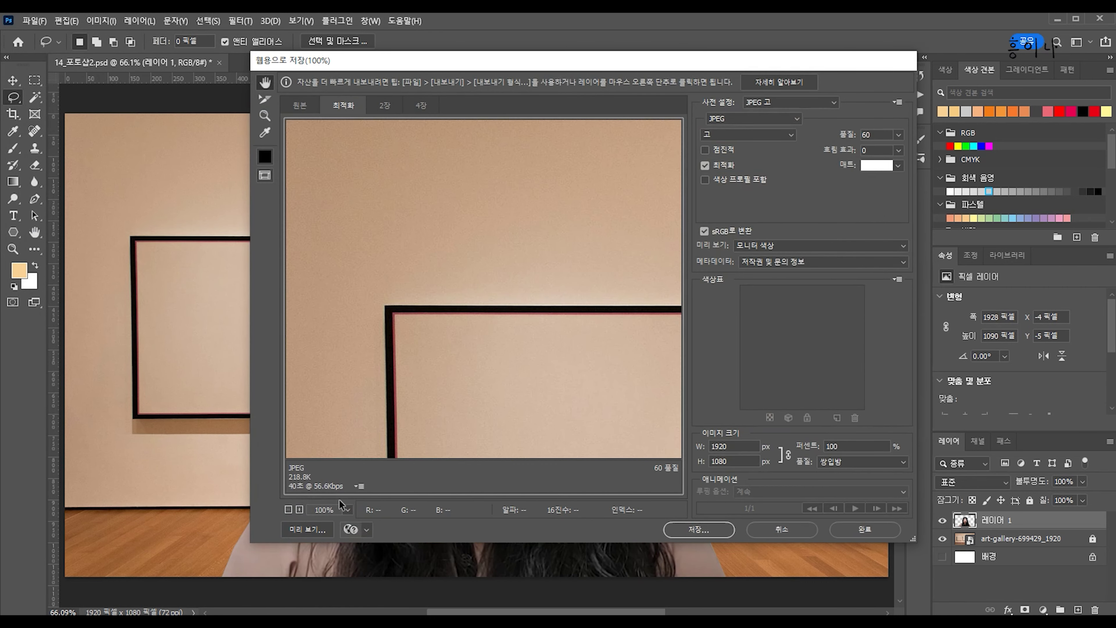
click(344, 507)
click(350, 294)
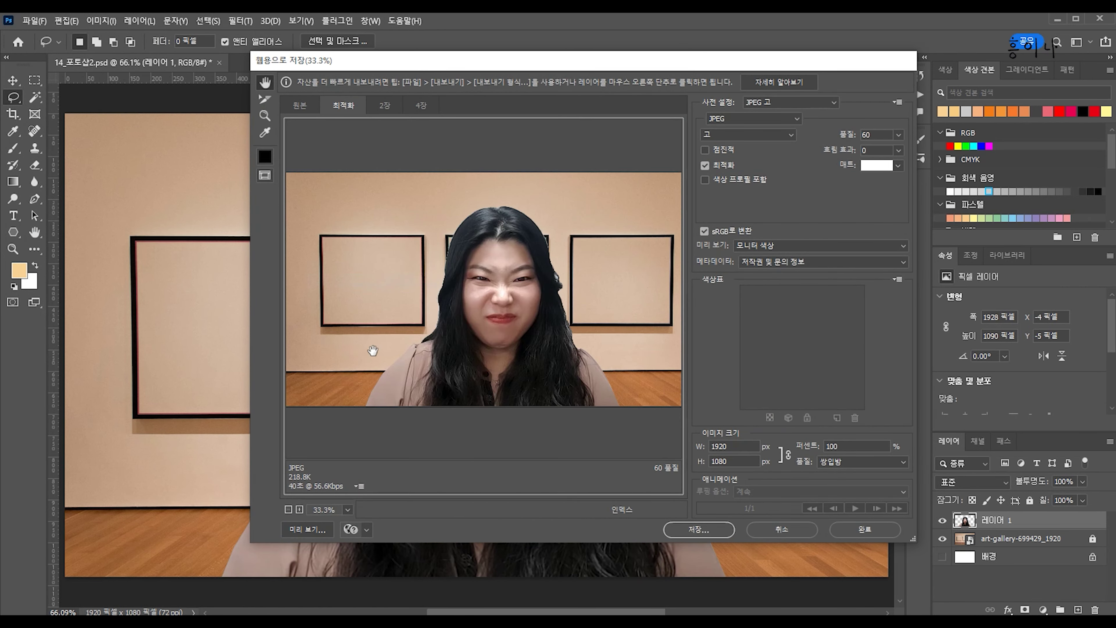
click(797, 532)
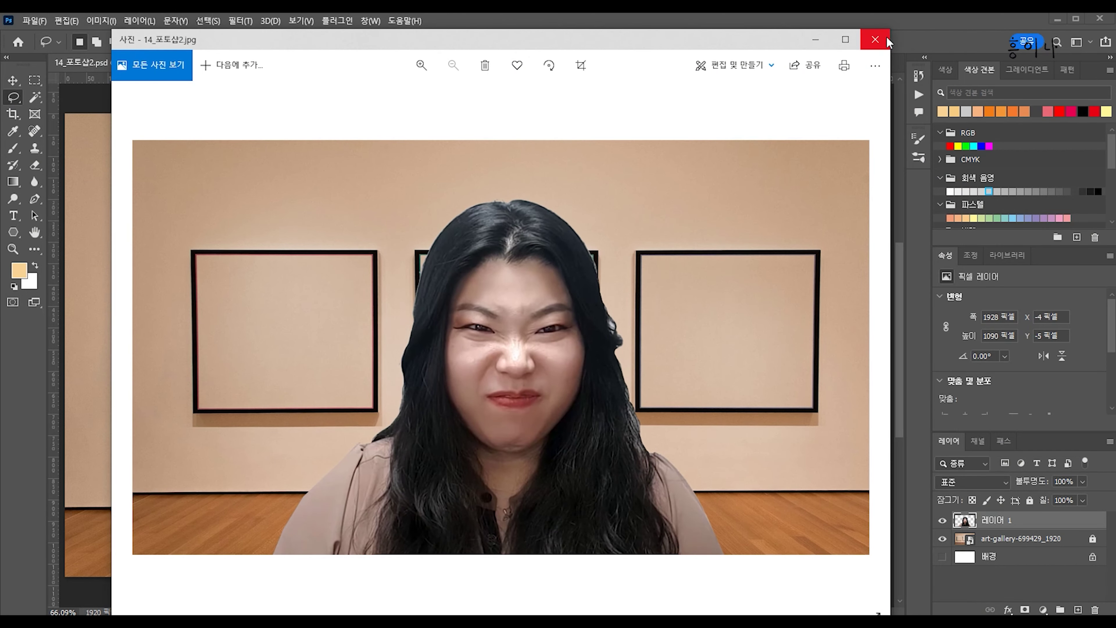
click(882, 40)
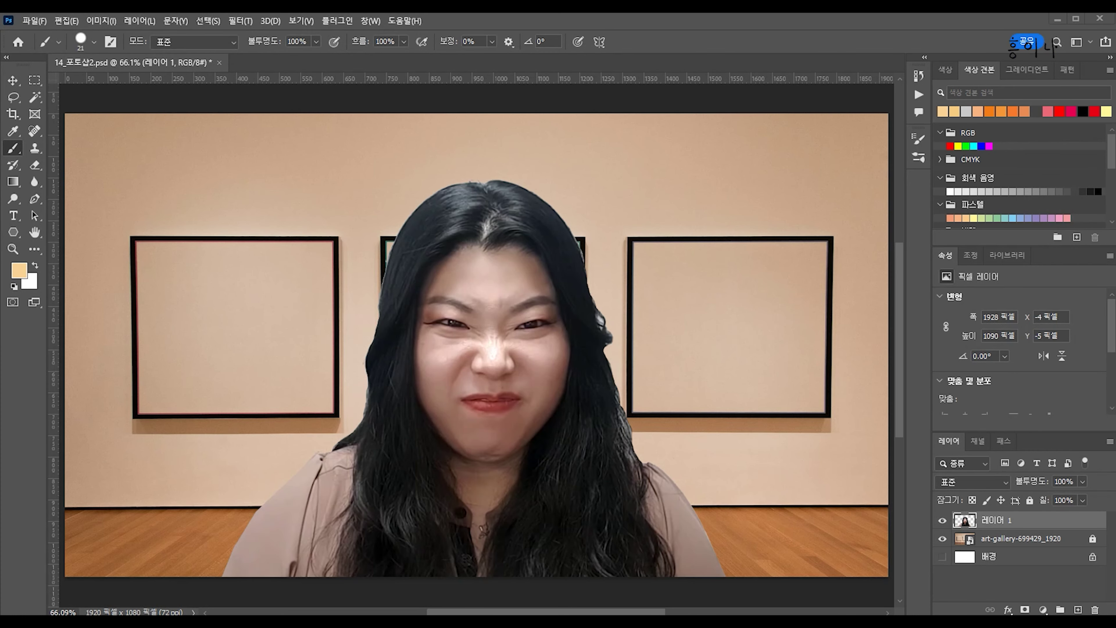
Step: Unlock the art-gallery-699429_1920 layer and duplicate it together with the 레이어 1 portrait layer
click(1022, 539)
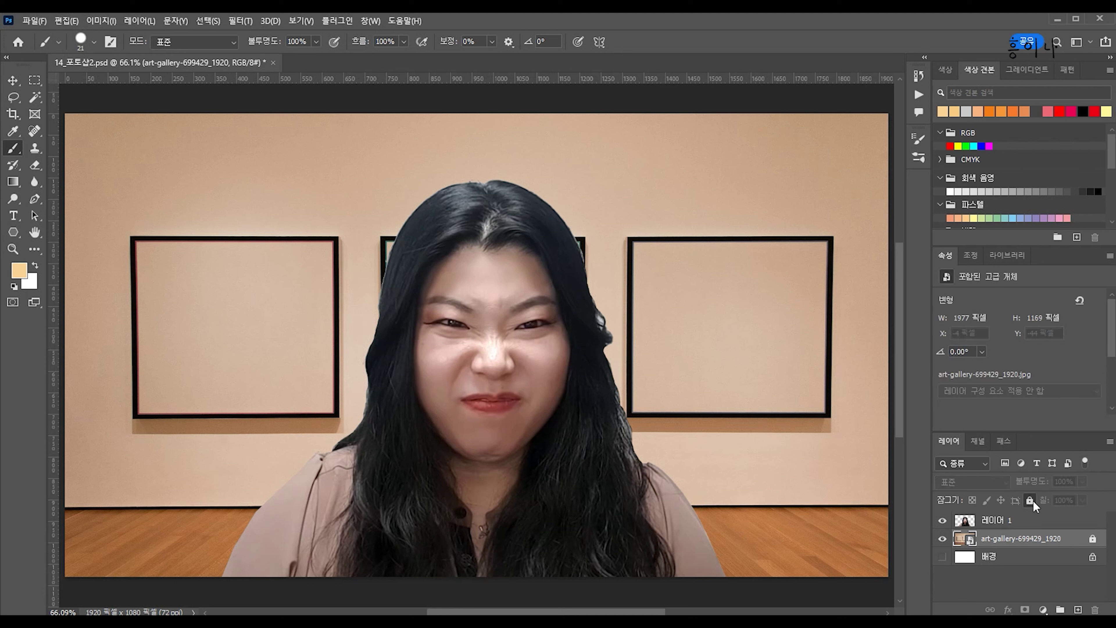
ctrl+click(994, 533)
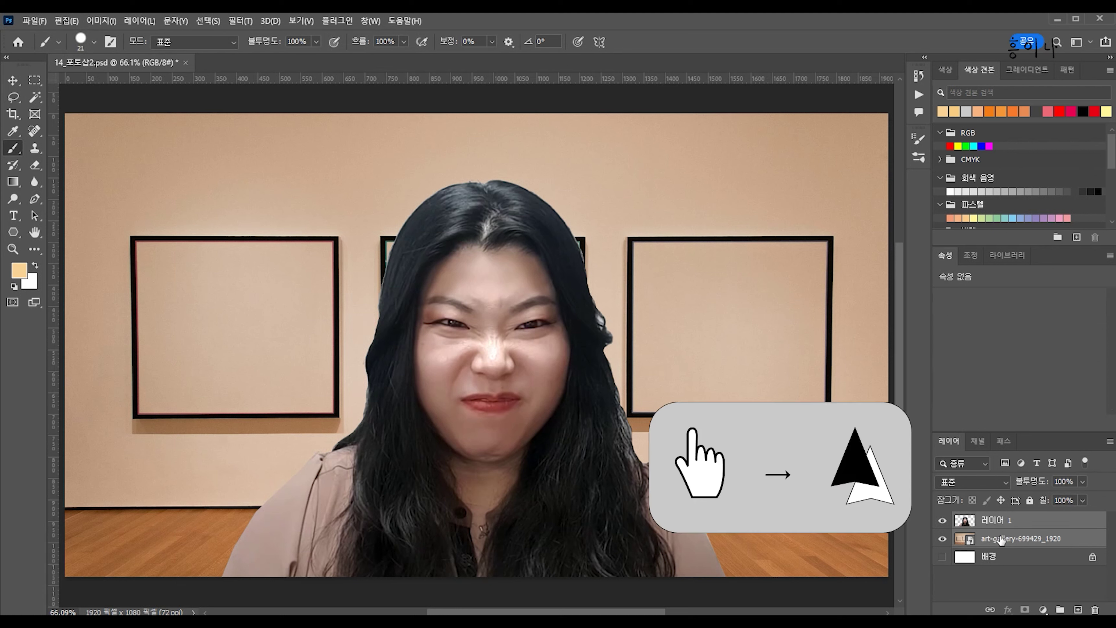
drag(1002, 529, 996, 515)
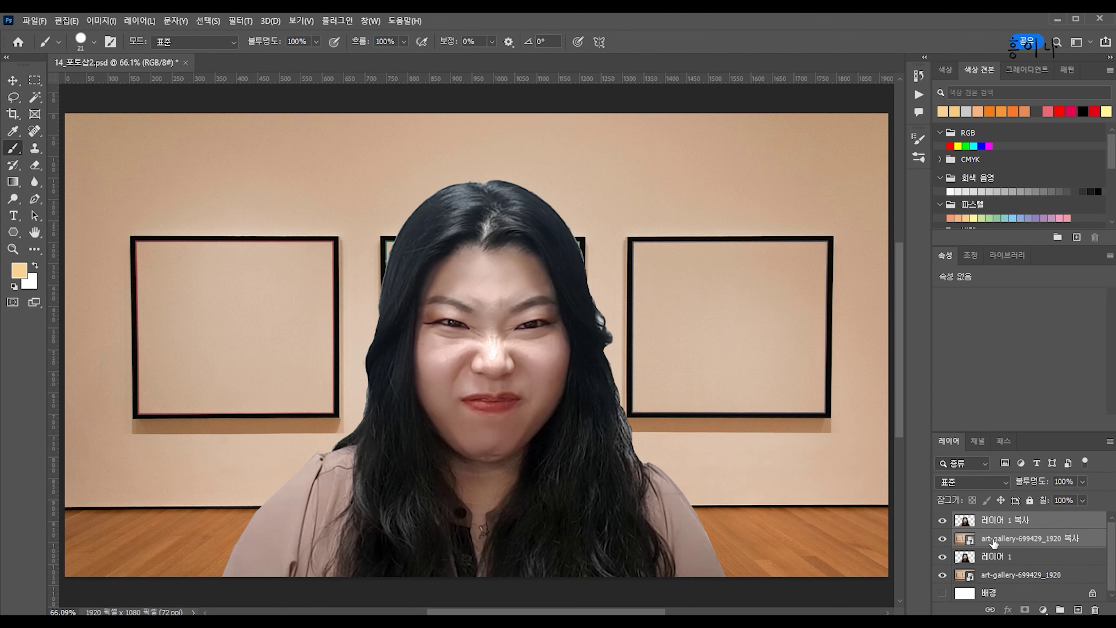
Step: Group the original 레이어 1 and art-gallery-699429_1920 layers under the name 원본, and hide and lock the group
click(1017, 558)
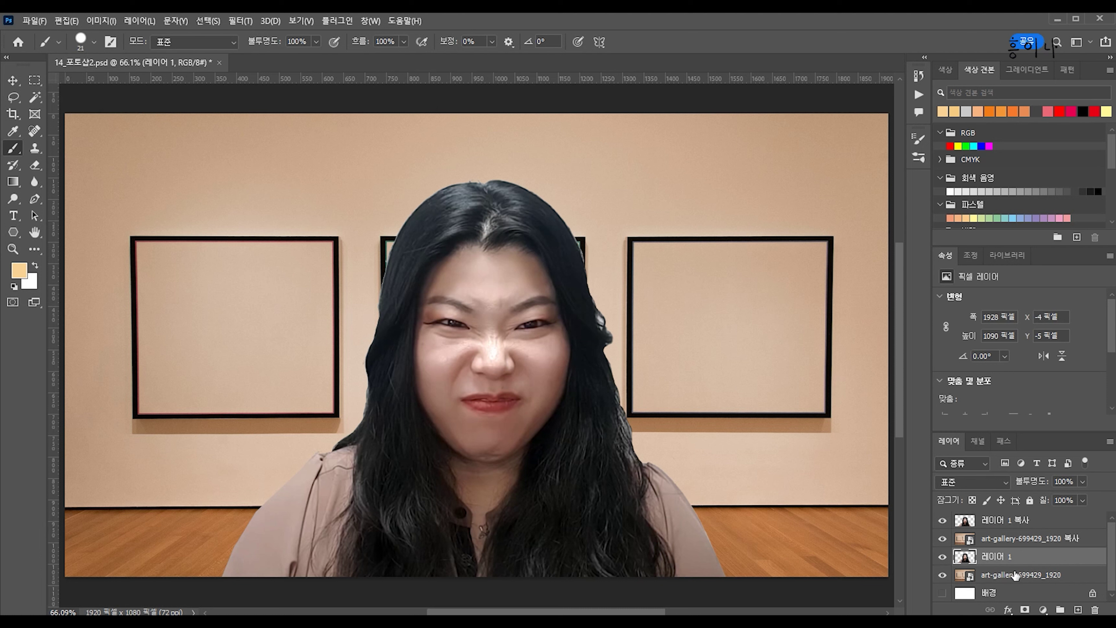
shift+click(1014, 574)
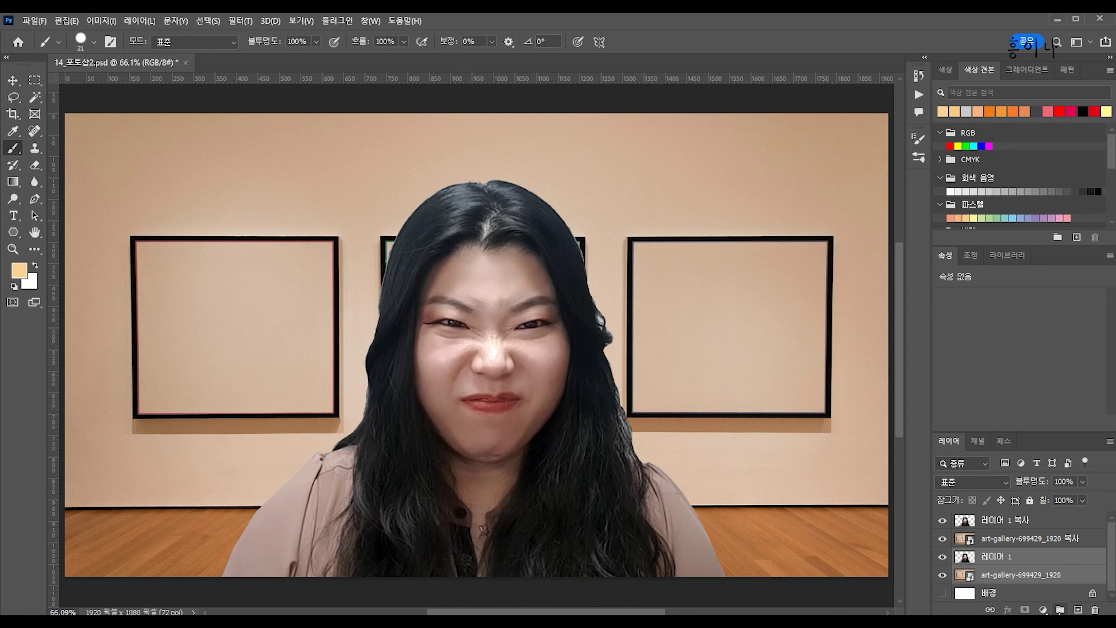
key(ctrl+g)
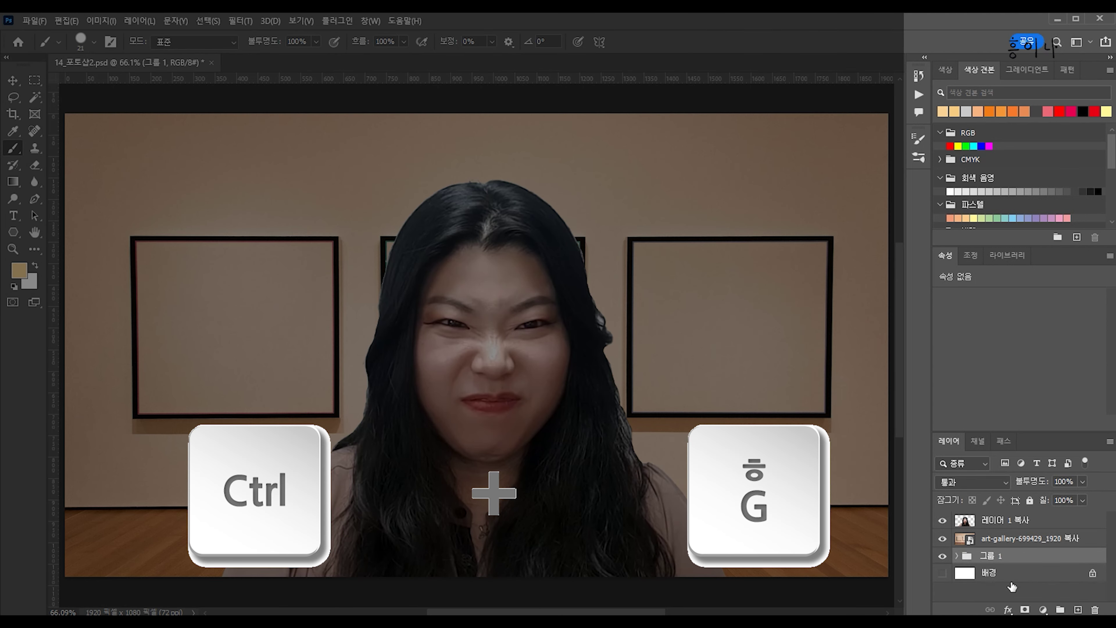
double_click(994, 557)
text(ㅇㅝㄴㅂㅗㄴ)
key(Return)
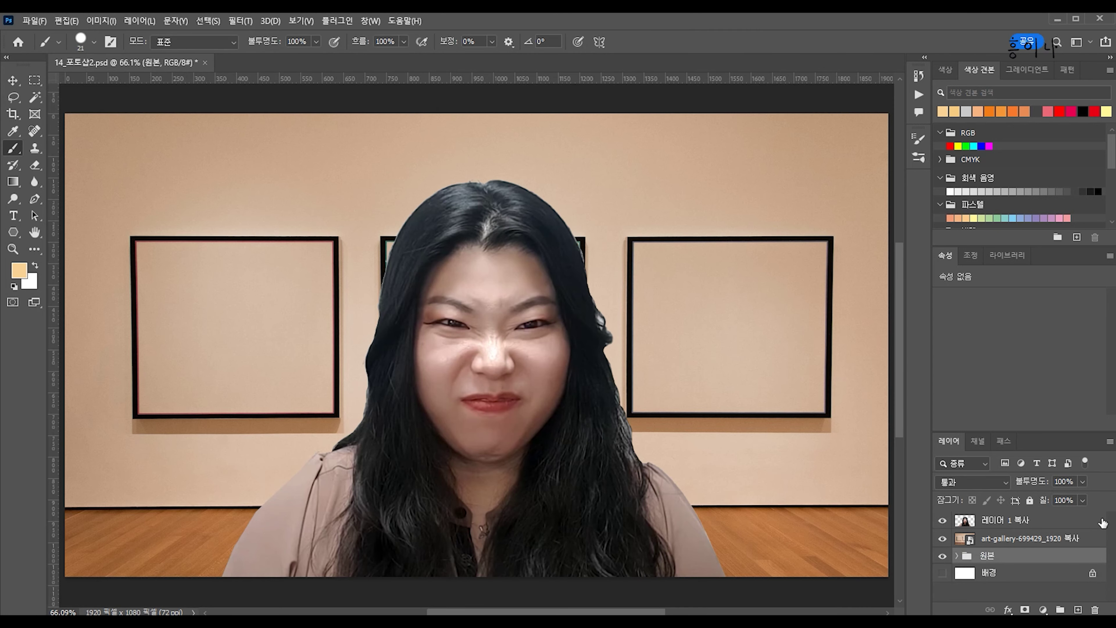
click(943, 556)
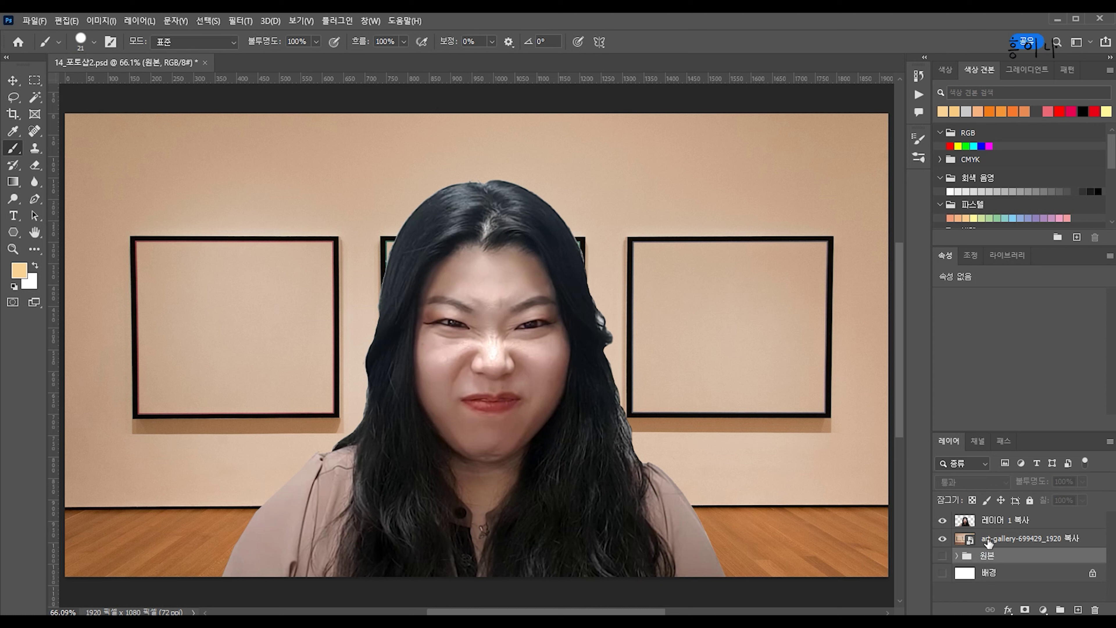
click(1030, 500)
Step: Merge the 레이어 1 복사 portrait layer and the gallery copy layer into one layer
click(1043, 544)
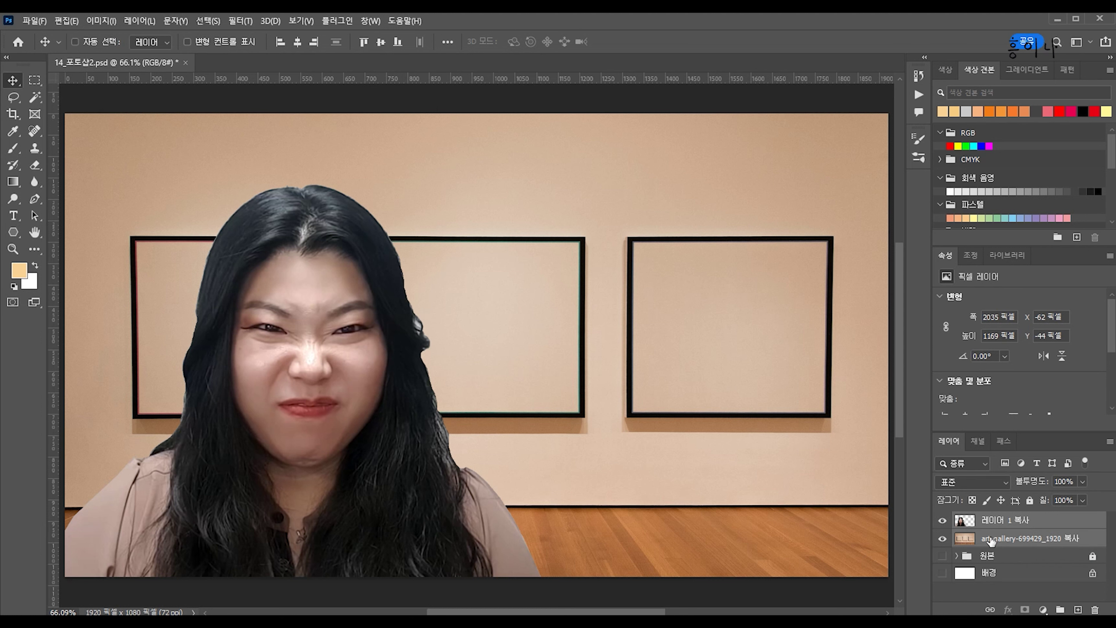
key(ctrl+e)
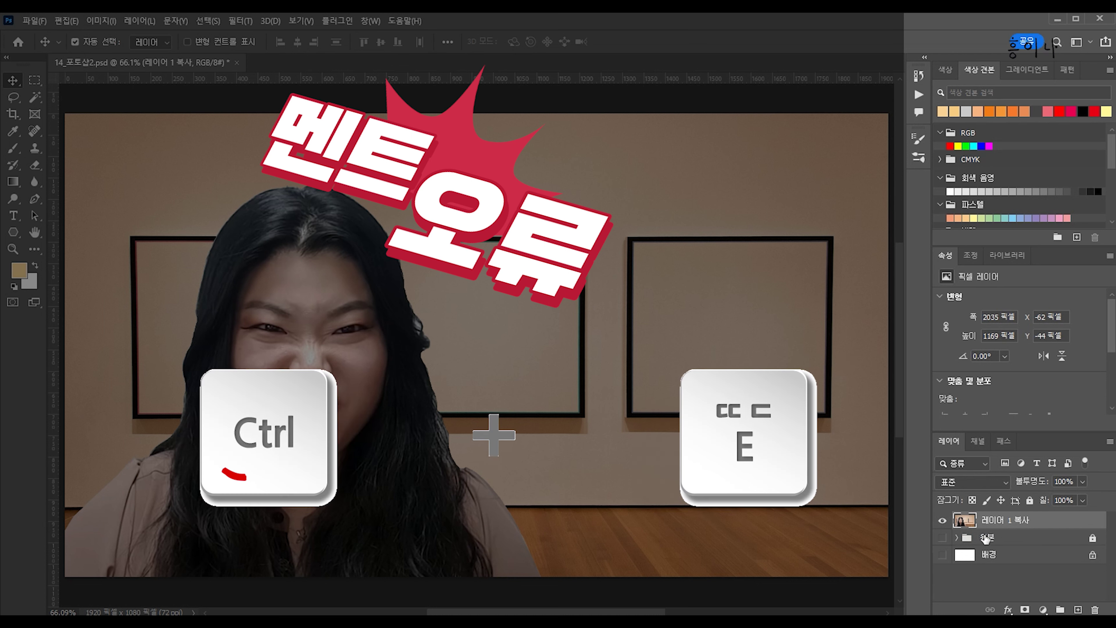
key(ctrl)
key(ctrl)
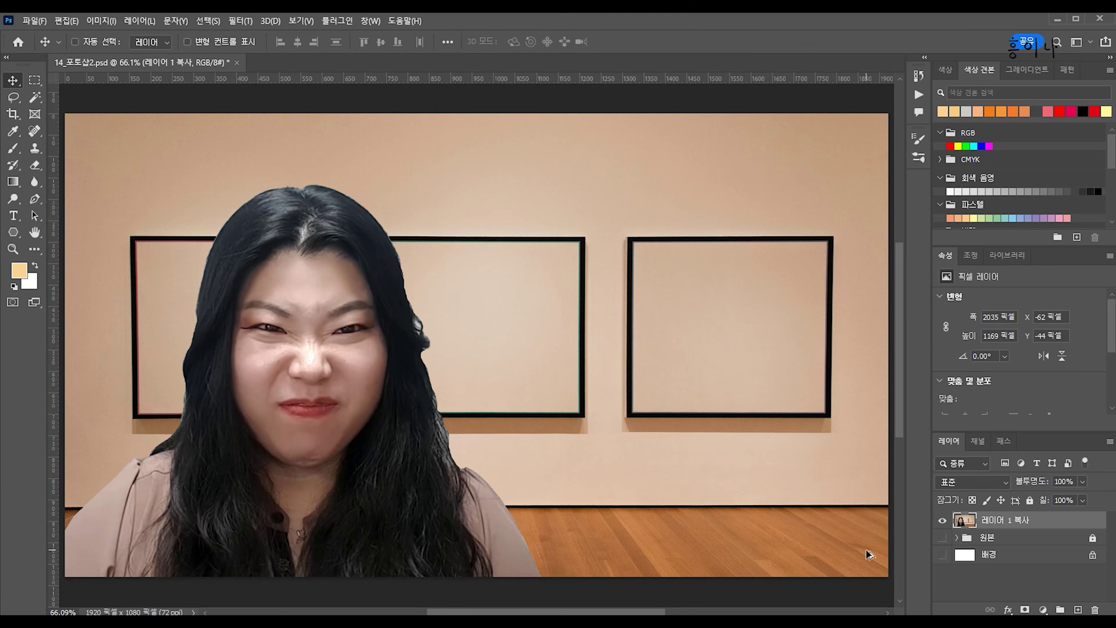
Step: Save the merged image for web as a high-quality JPEG named 14_포토샵3, checking the preview at 33%
key(ctrl+alt+shift+s)
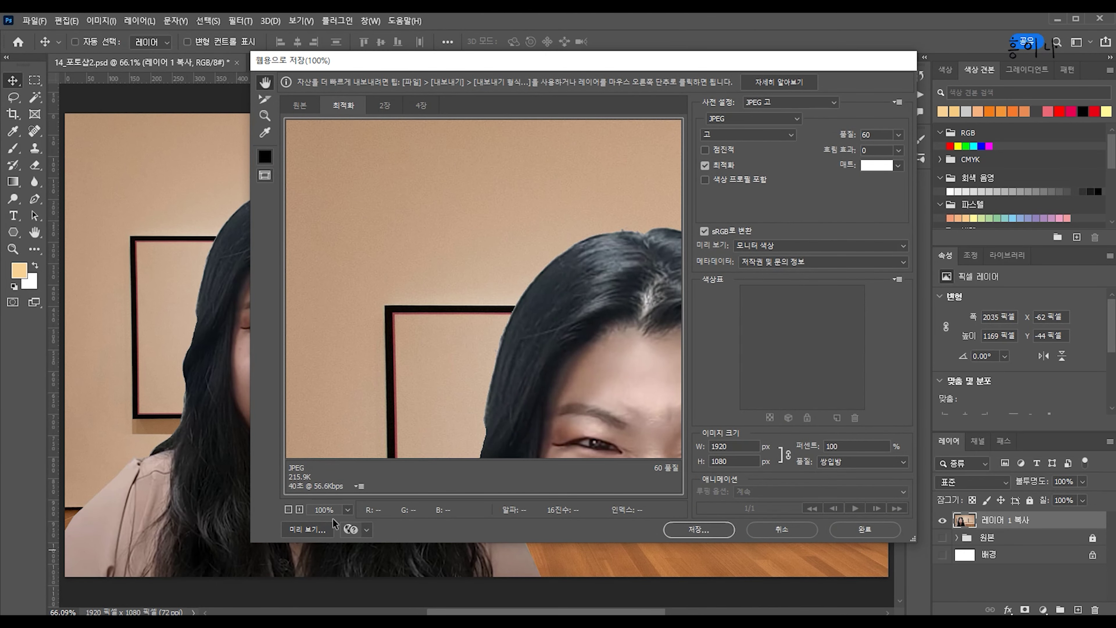
click(348, 509)
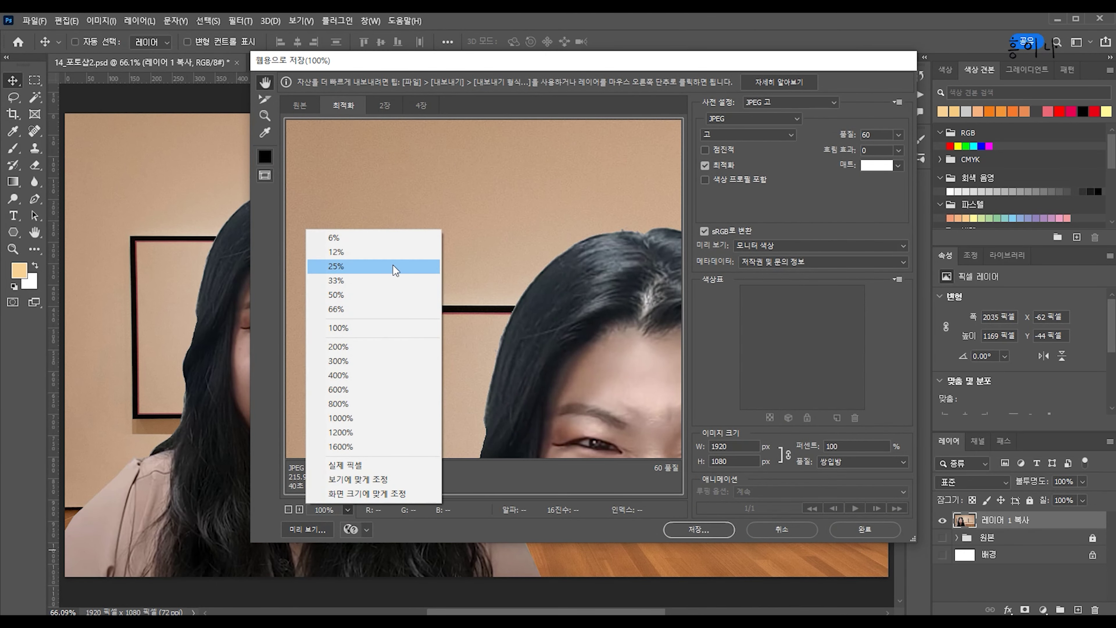
click(382, 282)
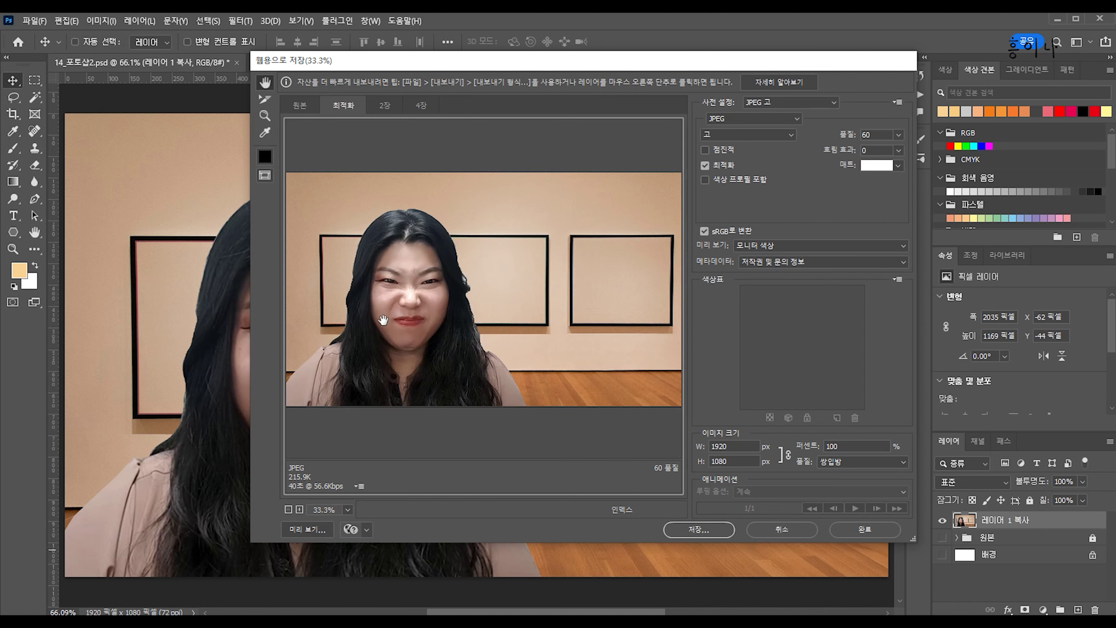
click(711, 530)
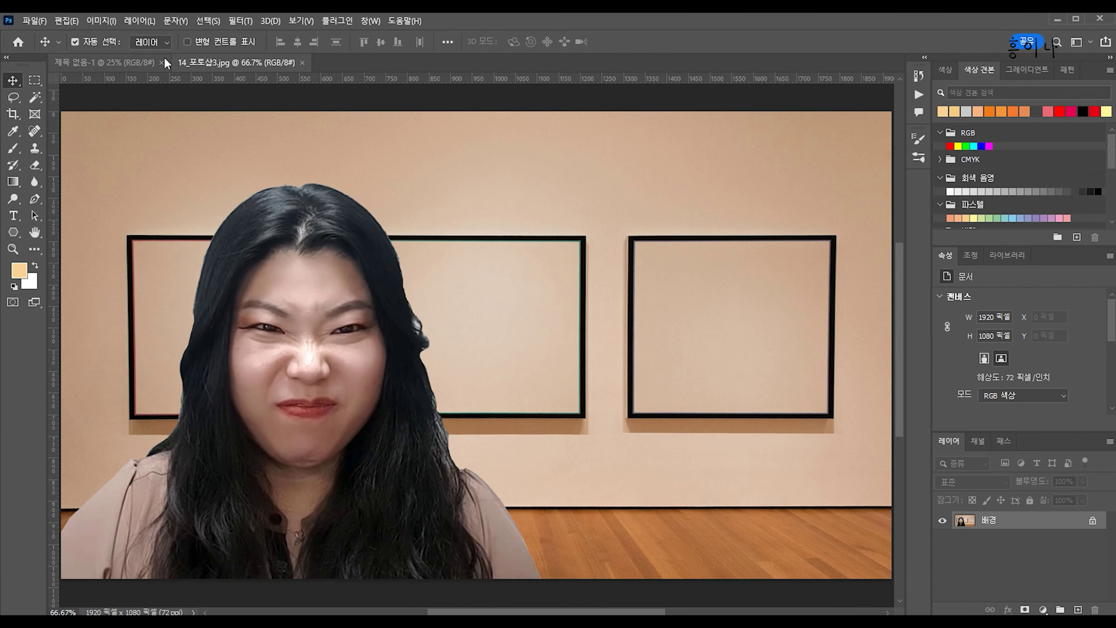
Step: Close the untitled document and delete everything on layer 14_포토샵2 outside a polygonal outline around the woman
click(161, 62)
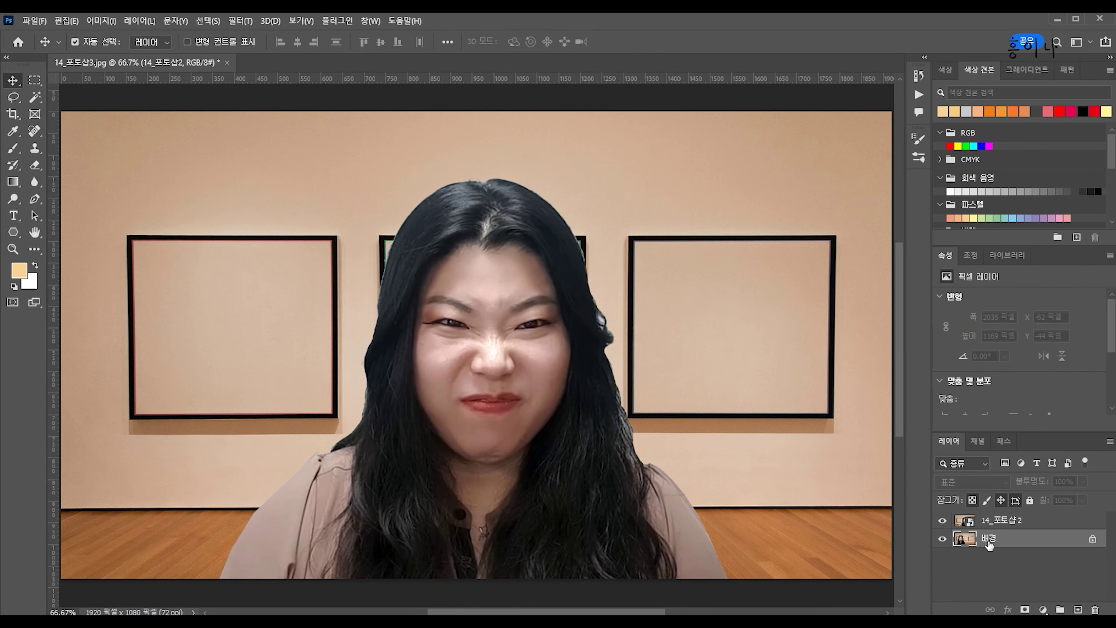
click(1002, 519)
key(l)
click(476, 149)
click(348, 252)
click(293, 426)
click(187, 589)
click(736, 589)
click(646, 387)
click(602, 241)
click(476, 145)
key(shift+ctrl+i)
key(Delete)
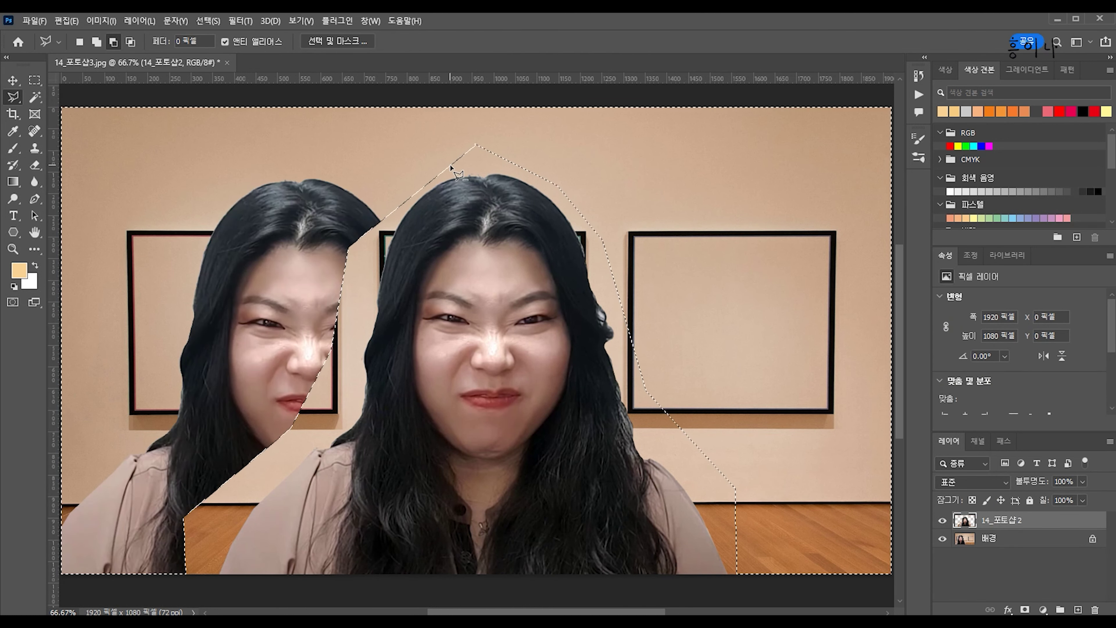
Step: Clear the selection, move the cut-out portrait to the right of the other portrait, and merge it into the background layer
key(ctrl+d)
key(v)
drag(534, 349, 737, 354)
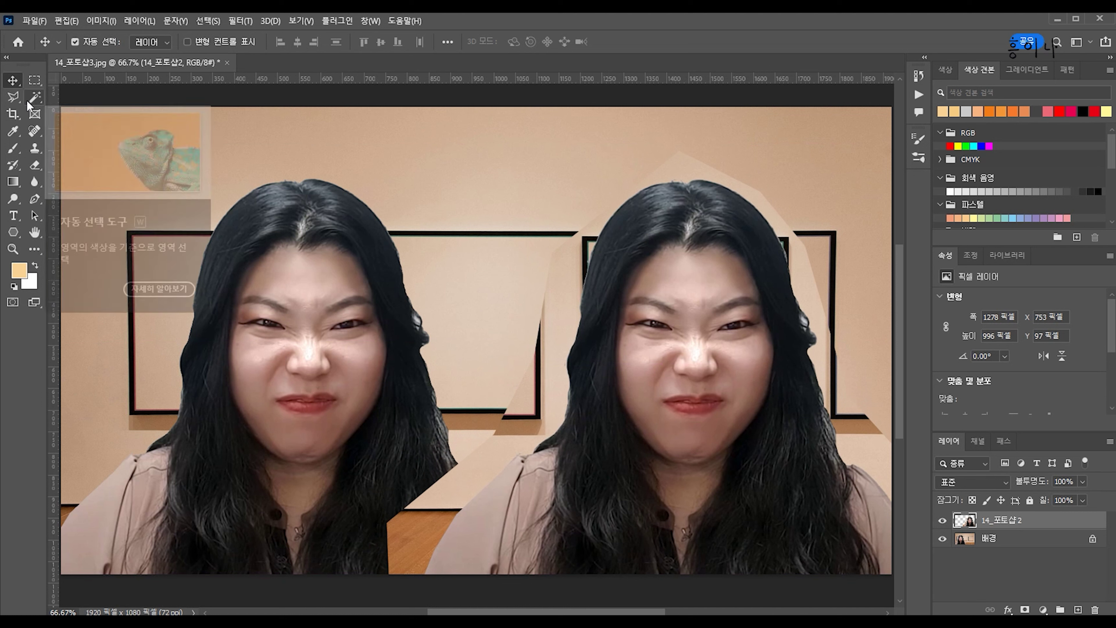
key(ctrl+e)
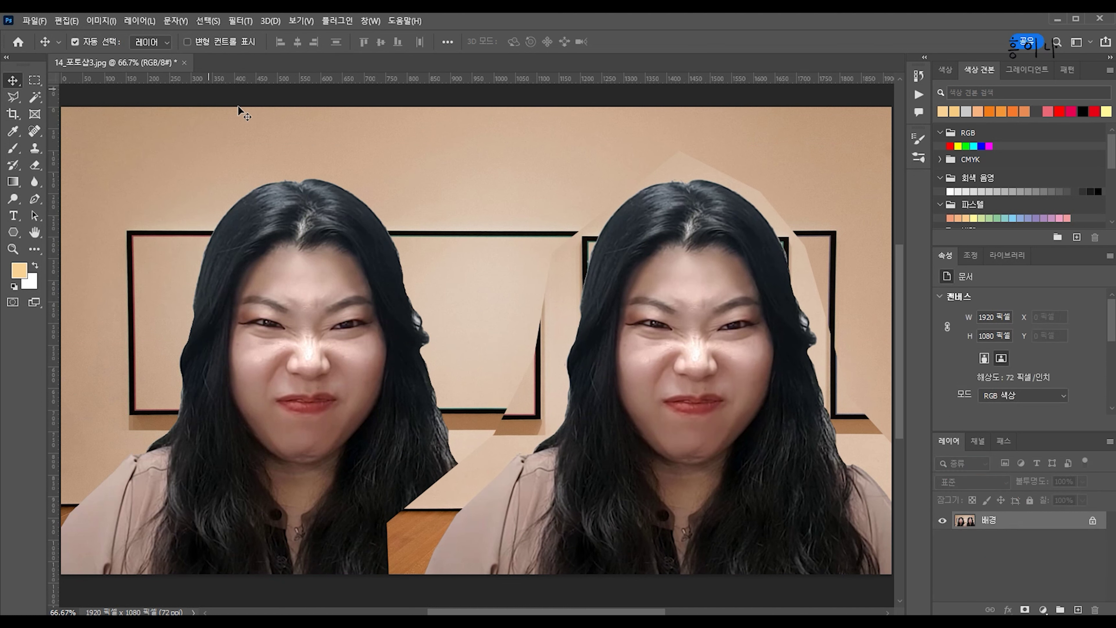
Step: Save the combined portrait image over 14_포토샵3 and check the file in the 14_사진배경지우기 folder
key(alt+Tab)
drag(630, 179, 706, 366)
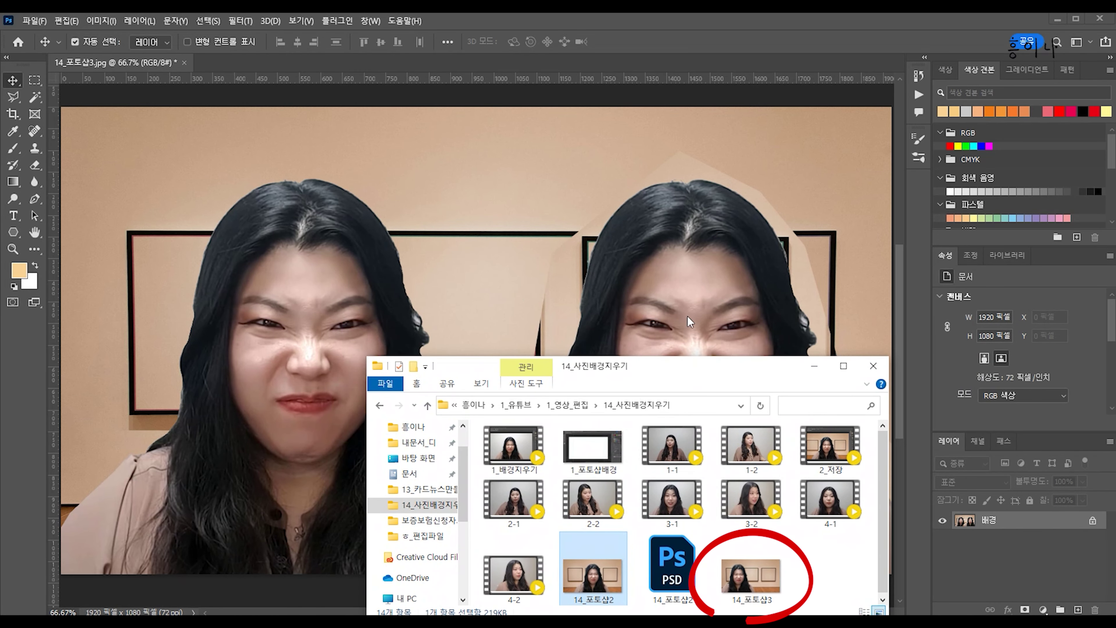
click(93, 66)
key(ctrl+s)
key(Return)
key(alt+Tab)
click(764, 577)
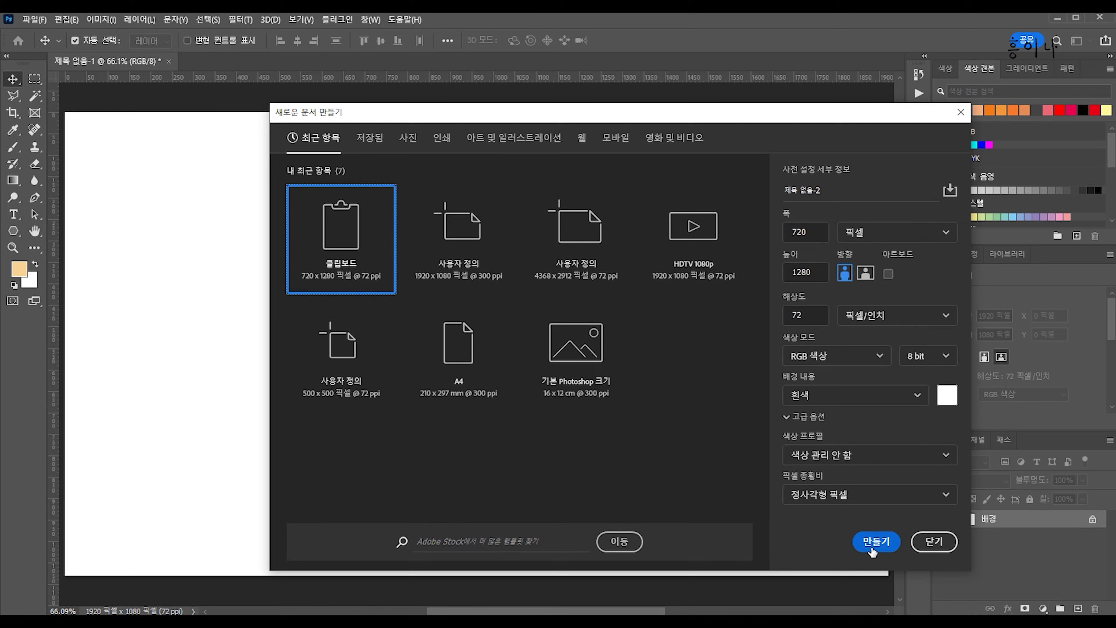
Step: Create a 720 x 1280 pixel, 72 ppi document from the clipboard preset and paste the copied panda-filter selfie into it
click(875, 541)
key(ctrl+v)
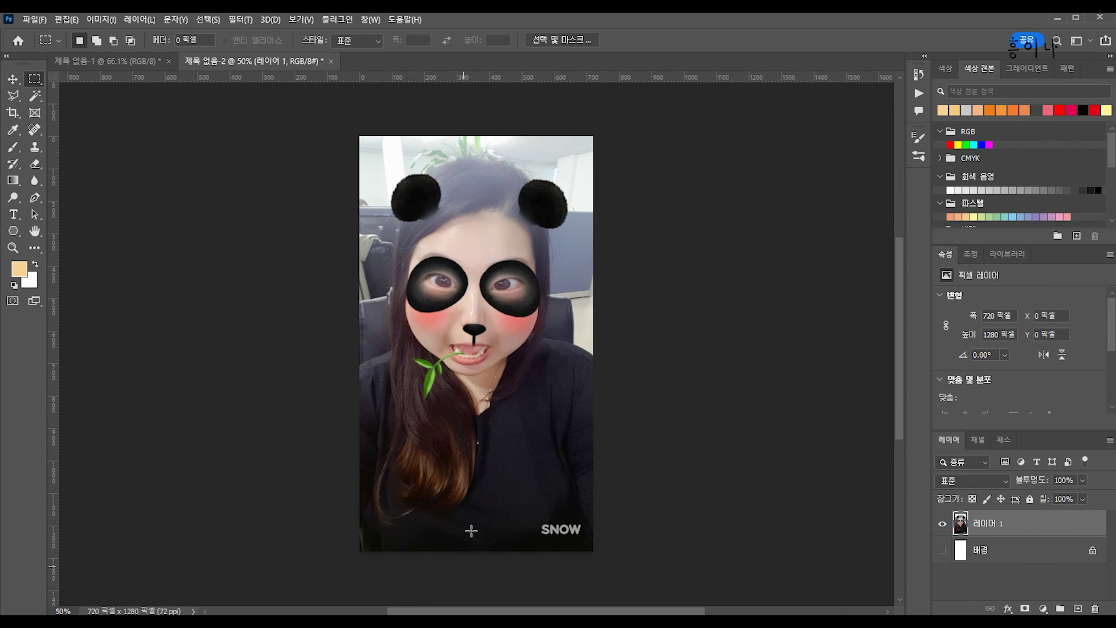
key(ctrl+0)
Step: With the freehand Lasso tool chosen, duplicate the pasted selfie layer and lock and hide the original
click(22, 97)
right_click(22, 97)
click(66, 94)
key(ctrl+j)
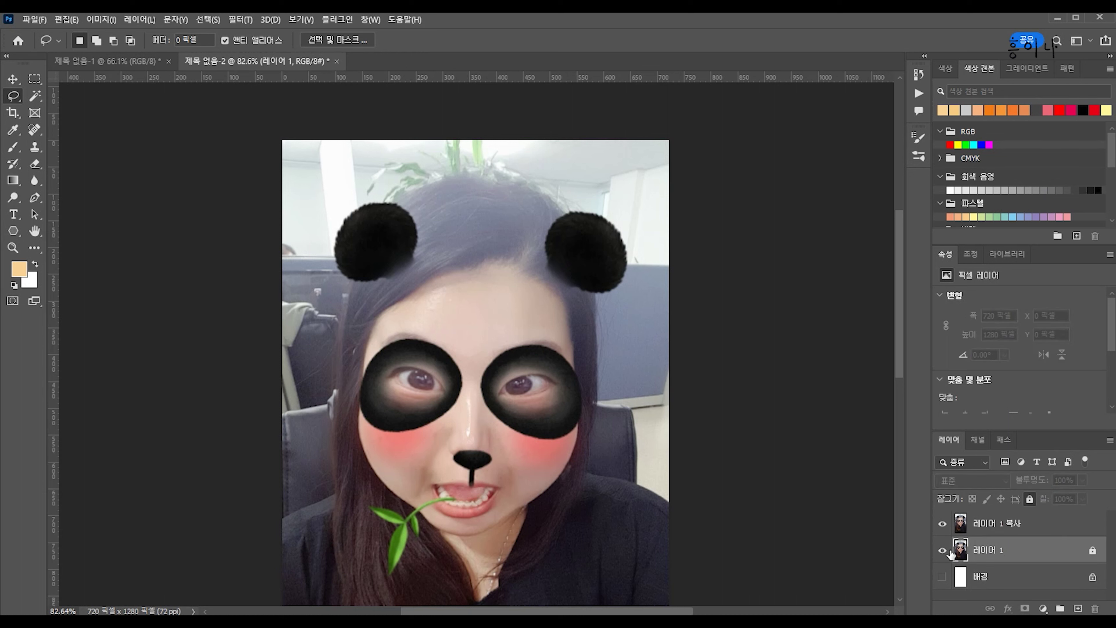
Step: Lasso the head with panda ears and leaf, add the long hair to the selection, and copy it to a new layer
mouse_move(394, 205)
mouse_down()
mouse_move(571, 214)
mouse_move(600, 435)
mouse_move(488, 574)
mouse_move(544, 505)
mouse_move(417, 527)
mouse_move(402, 569)
mouse_move(369, 457)
mouse_move(347, 255)
mouse_move(394, 203)
mouse_up()
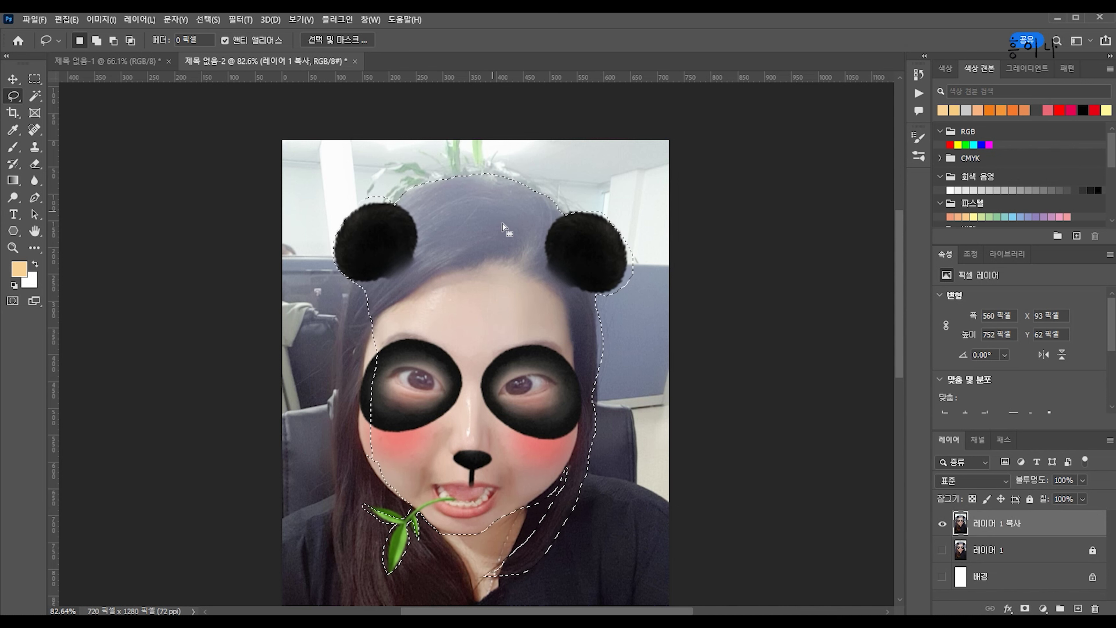
click(96, 40)
mouse_move(358, 285)
mouse_down()
mouse_move(343, 365)
mouse_move(351, 589)
mouse_move(450, 544)
mouse_up()
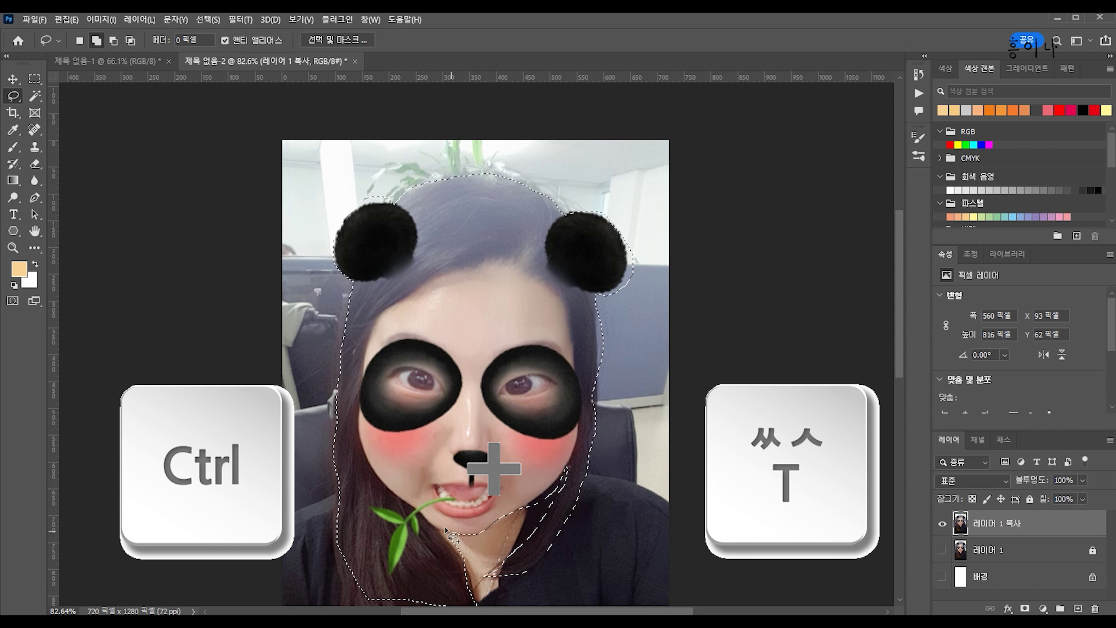
key(ctrl+j)
Step: Scale the copied head and hair to 126.87% and centre the enlarged head over the body in the photo
key(ctrl+t)
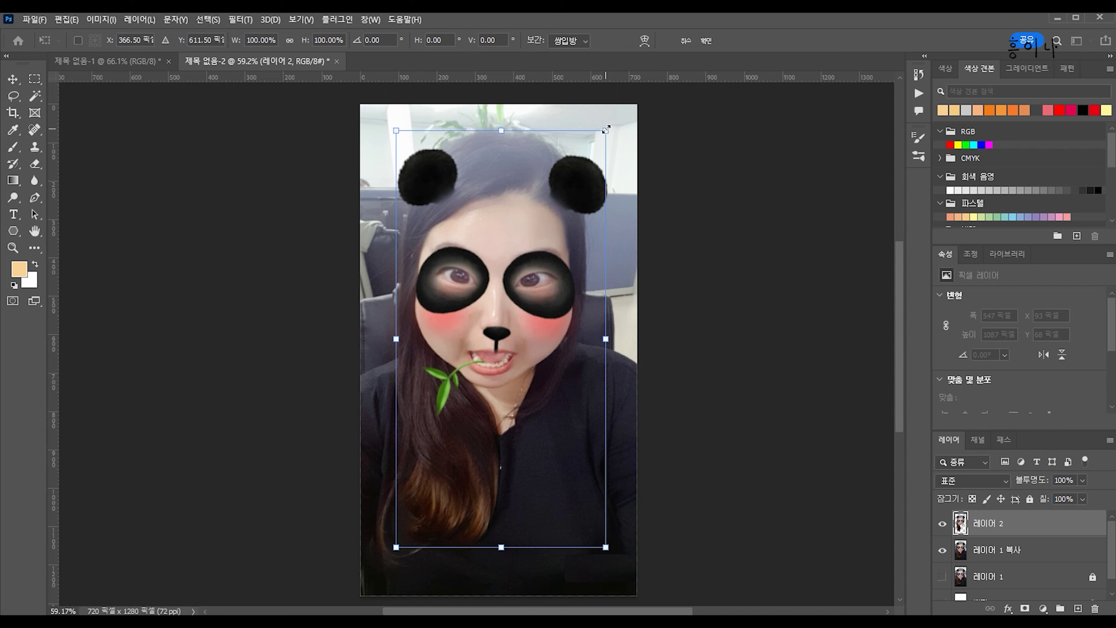
drag(607, 128, 632, 108)
drag(524, 361, 529, 373)
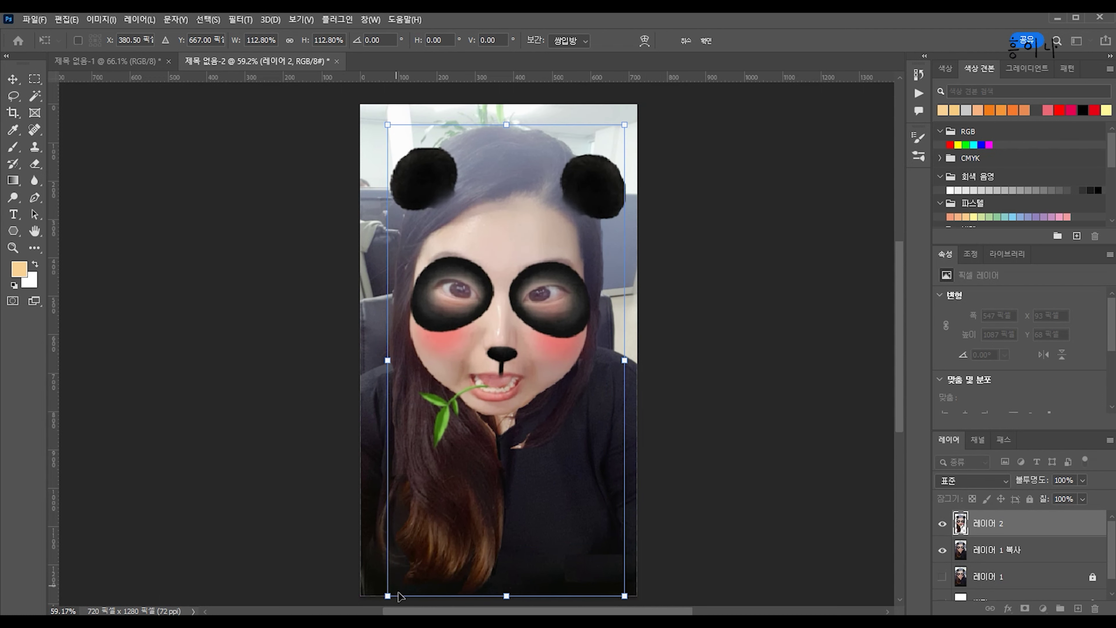
drag(387, 596, 373, 625)
drag(489, 411, 503, 395)
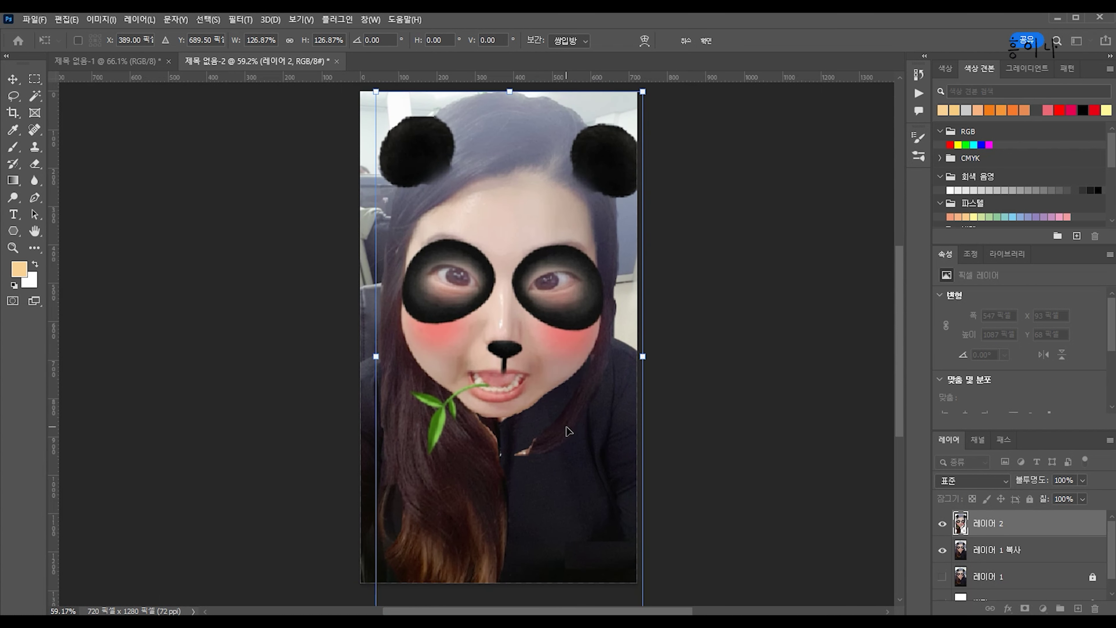
drag(563, 425, 548, 421)
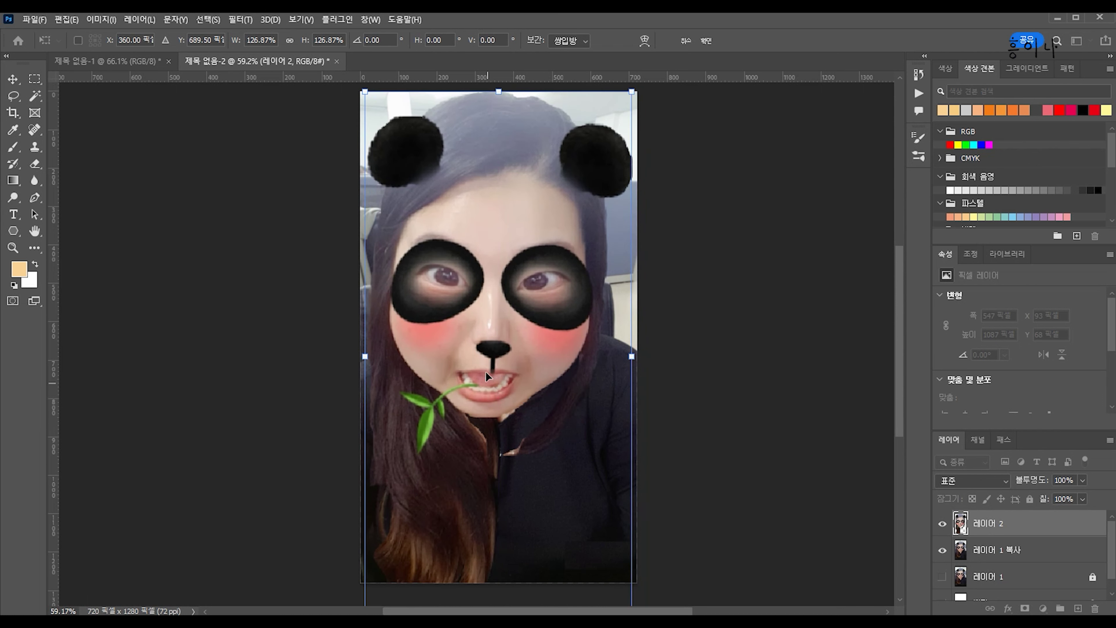
key(Return)
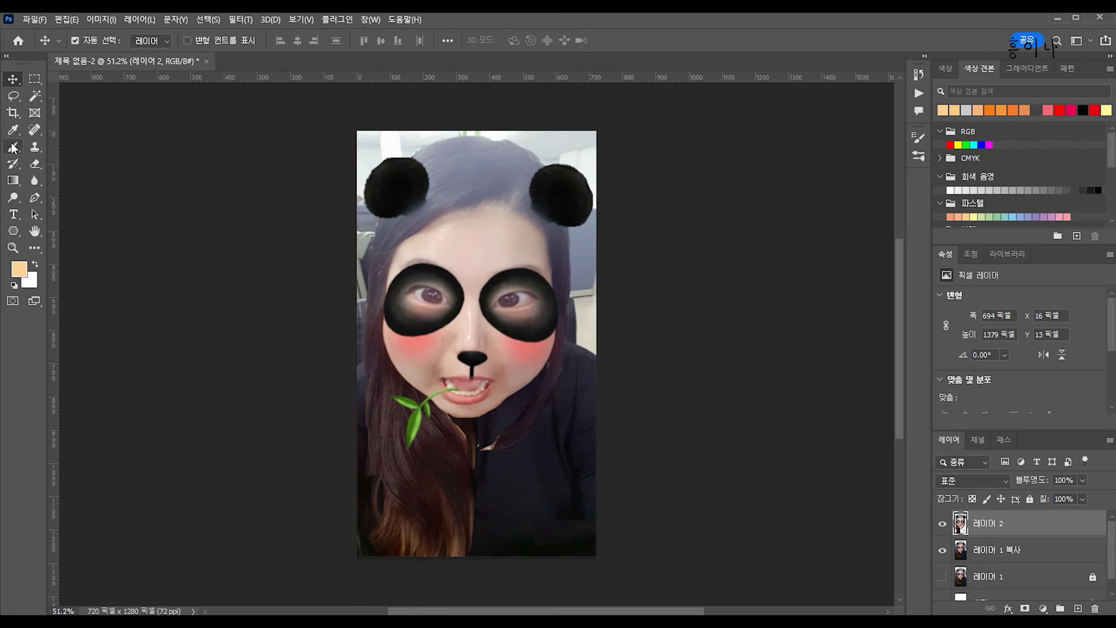
Step: Choose the Brush tool with the hard round tip (선명한 원) and set its size to 77 pixels
click(15, 149)
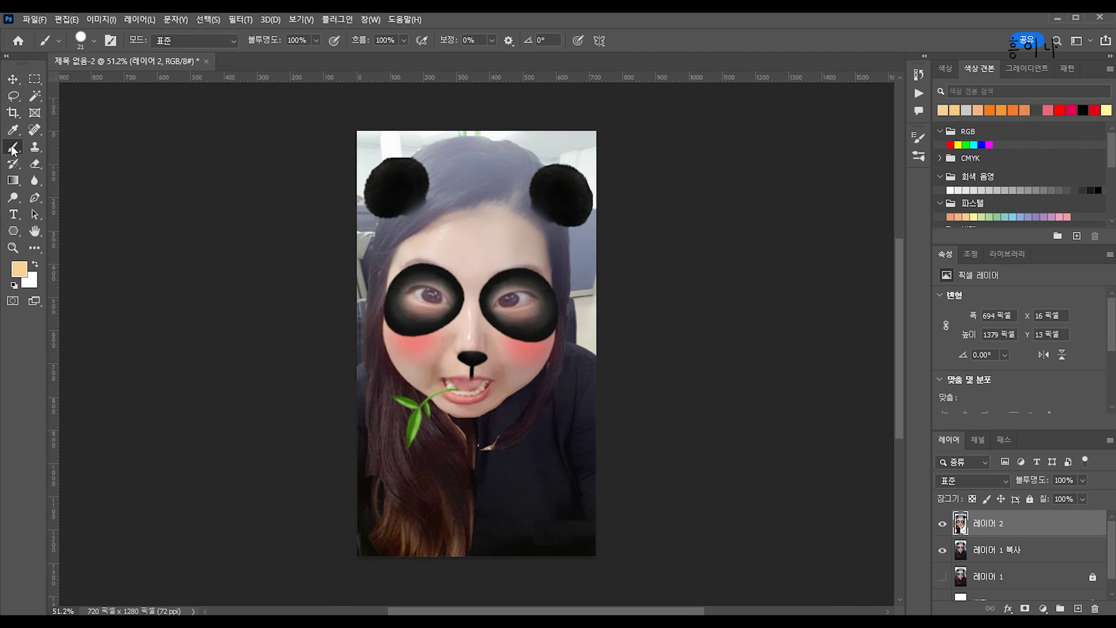
right_click(14, 149)
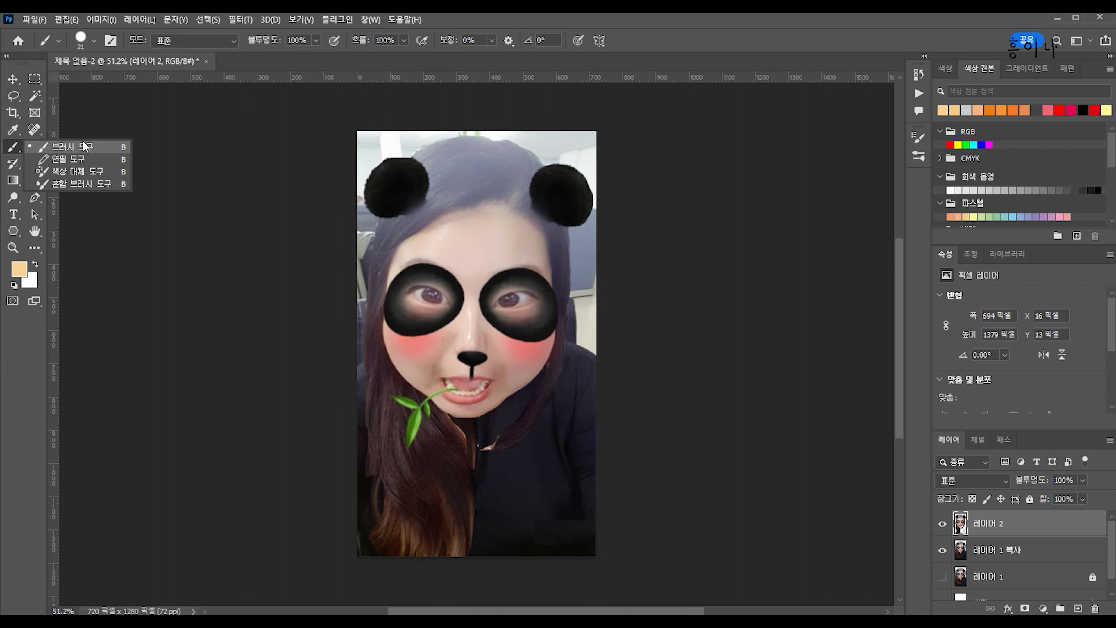
click(84, 42)
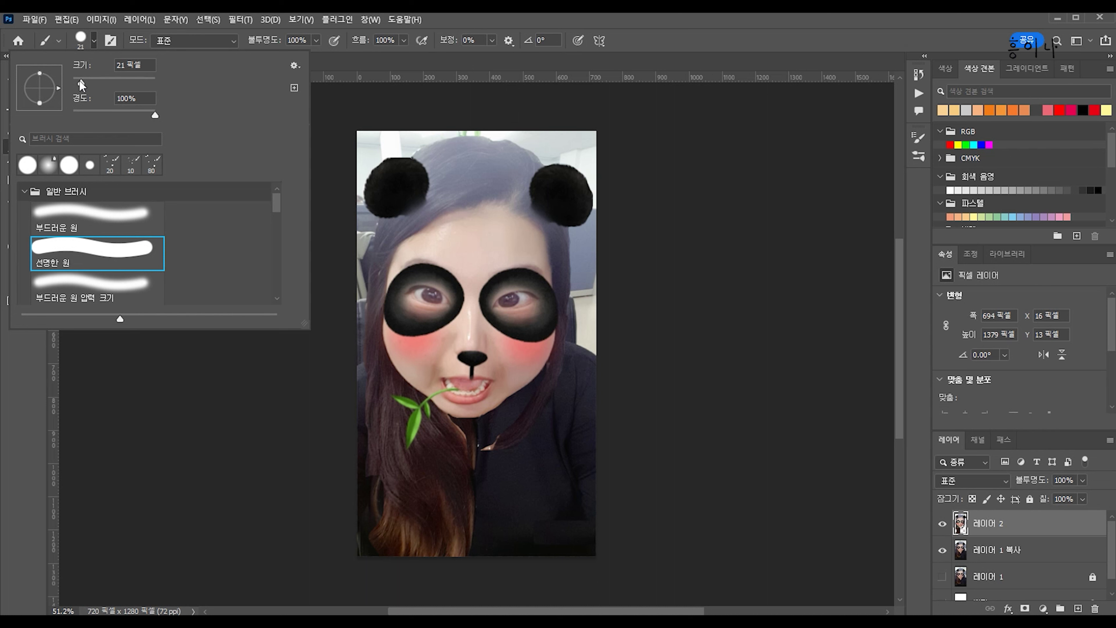
drag(117, 83, 86, 83)
drag(110, 84, 111, 83)
drag(101, 82, 77, 84)
drag(78, 82, 96, 82)
drag(94, 83, 101, 87)
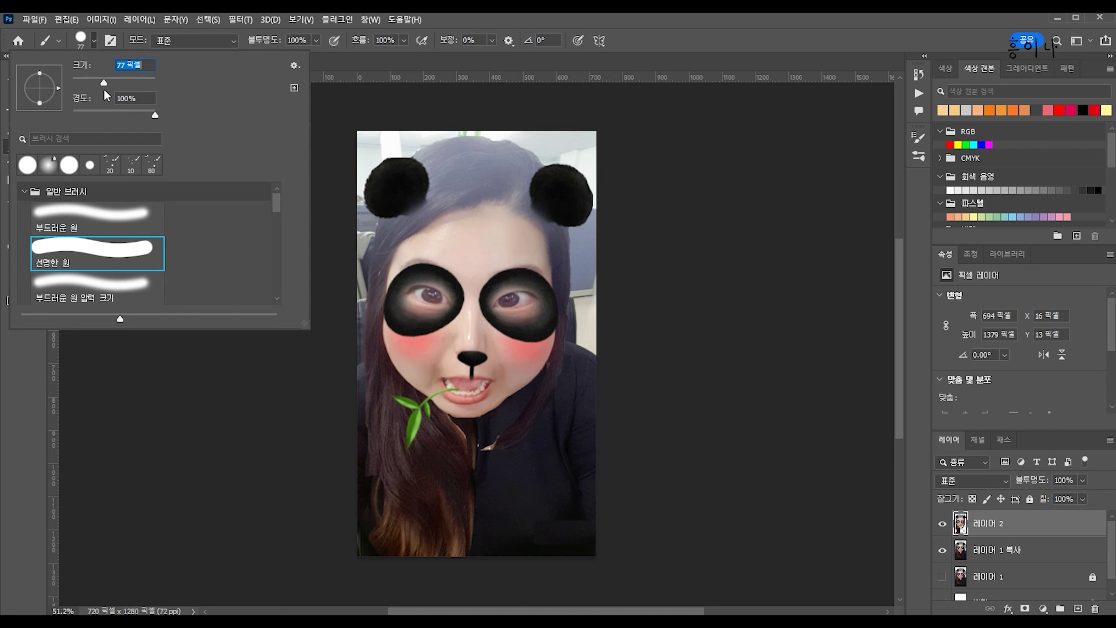